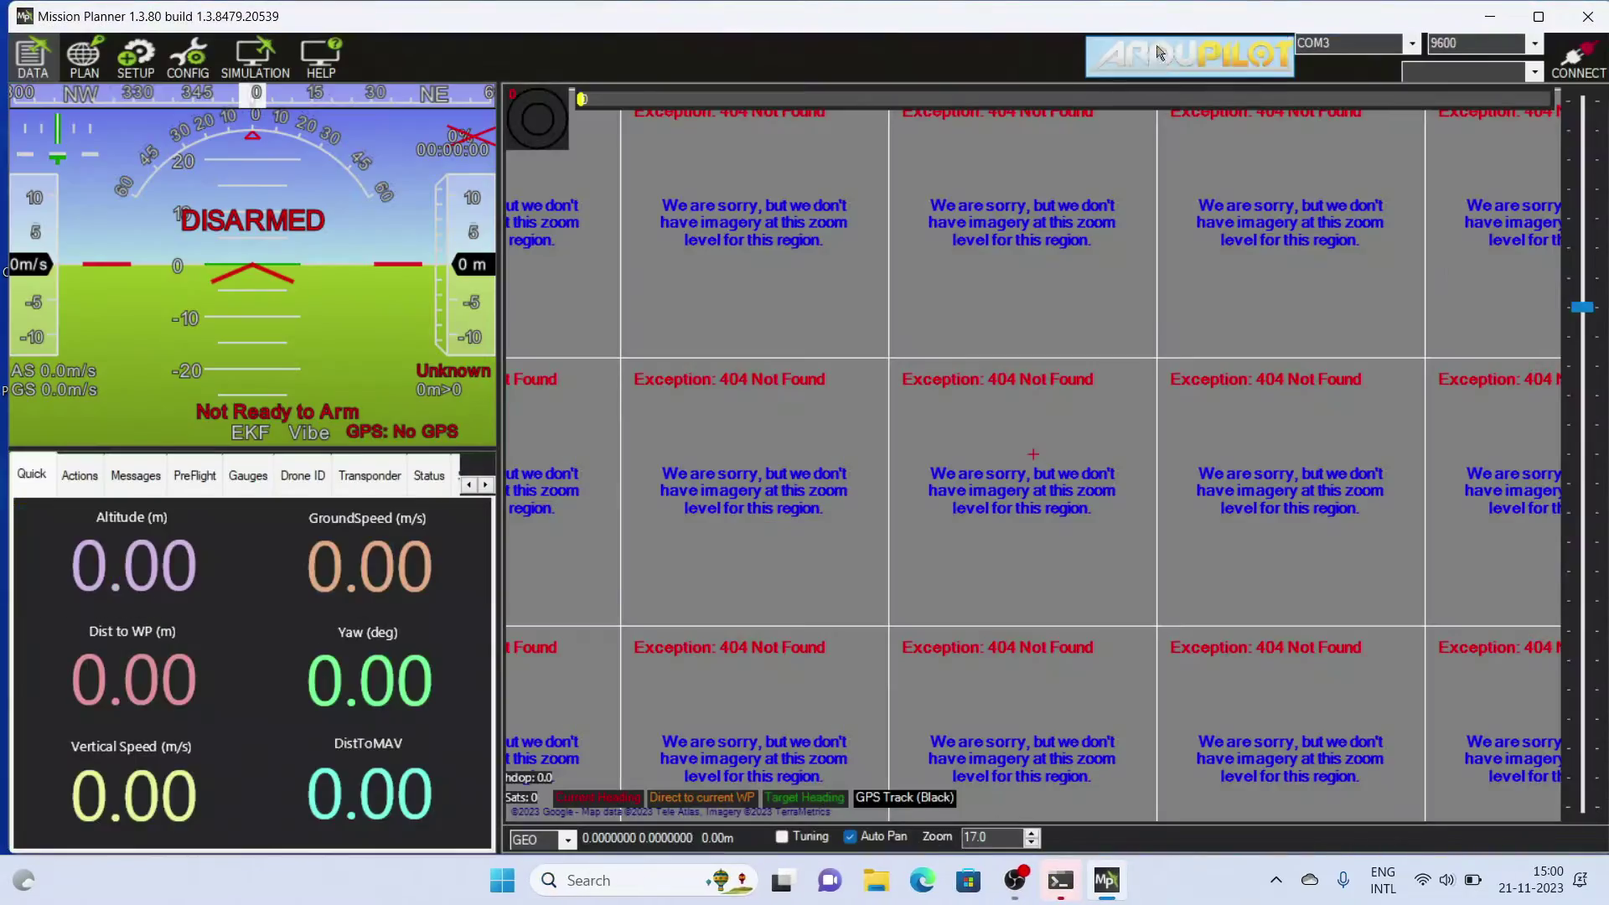
Step: Set the connection port to AUTO and connect to the autopilot
left_click(1387, 43)
left_click(1387, 78)
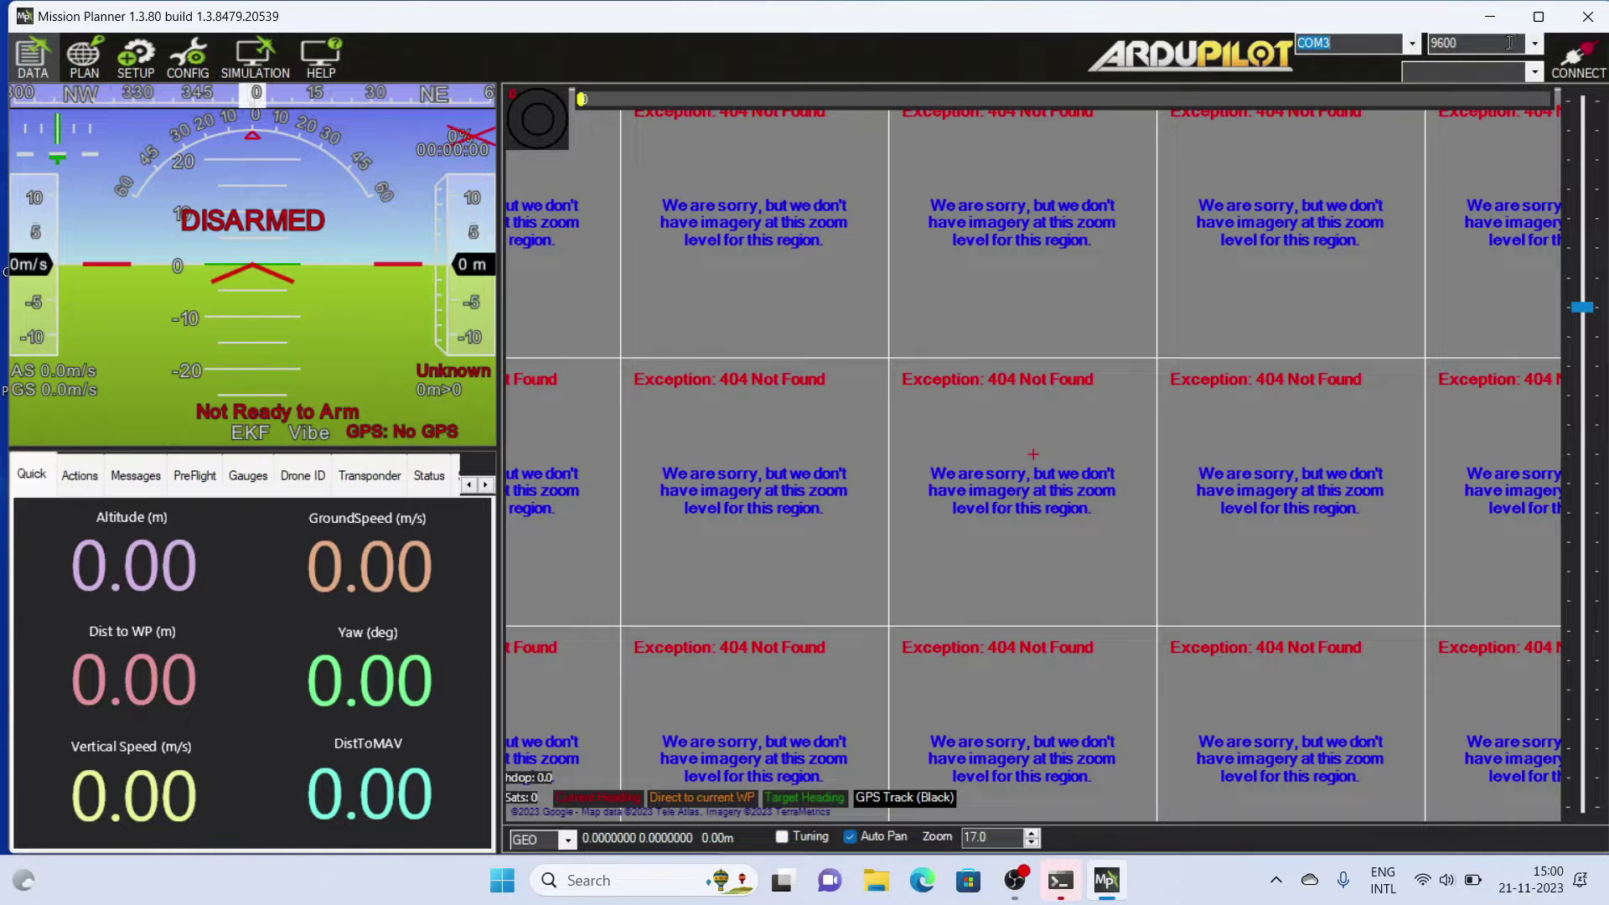
left_click(1412, 42)
left_click(1313, 62)
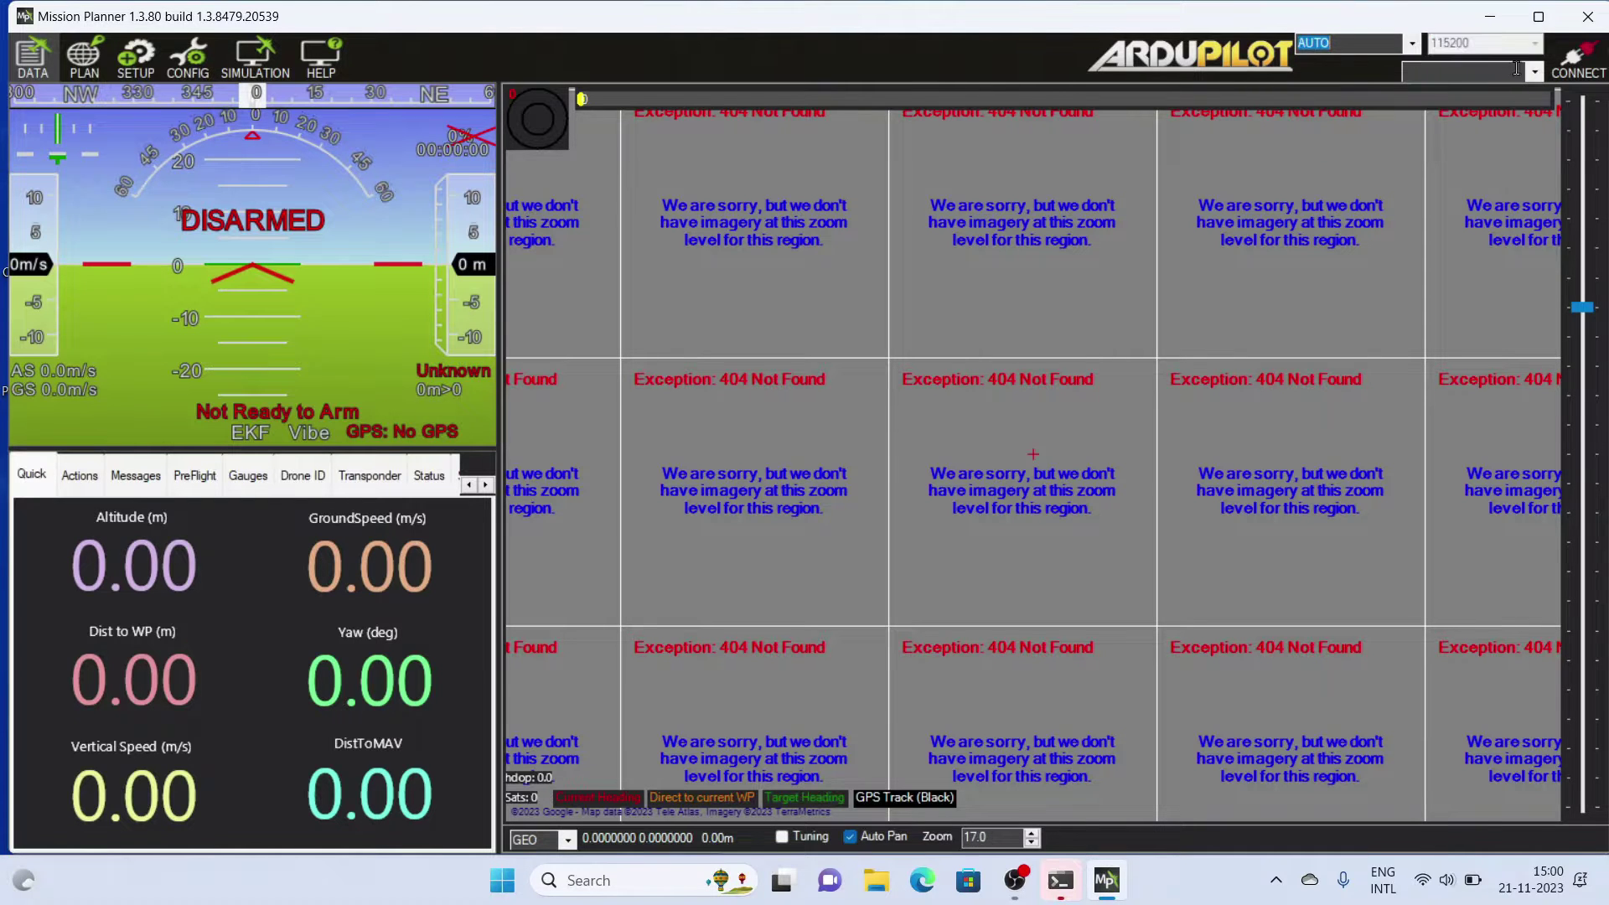
left_click(1586, 60)
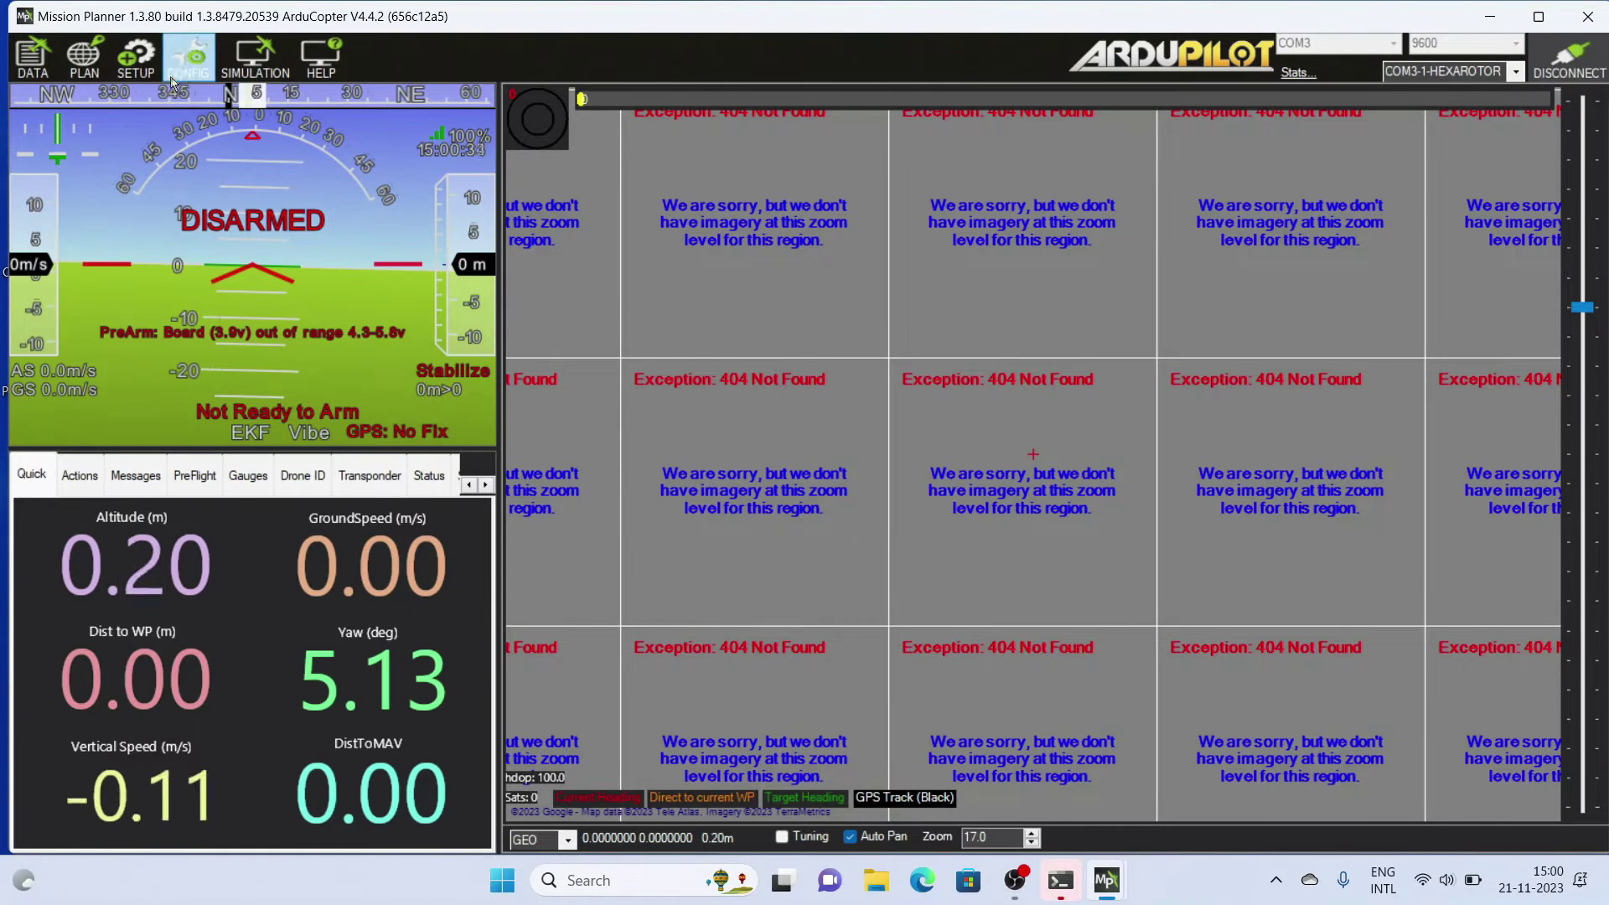
Step: Disconnect the autopilot and upload the ArduCopter V4.4.3 Hexa firmware through the legacy installer, confirming the board as PIXHAWK
left_click(135, 56)
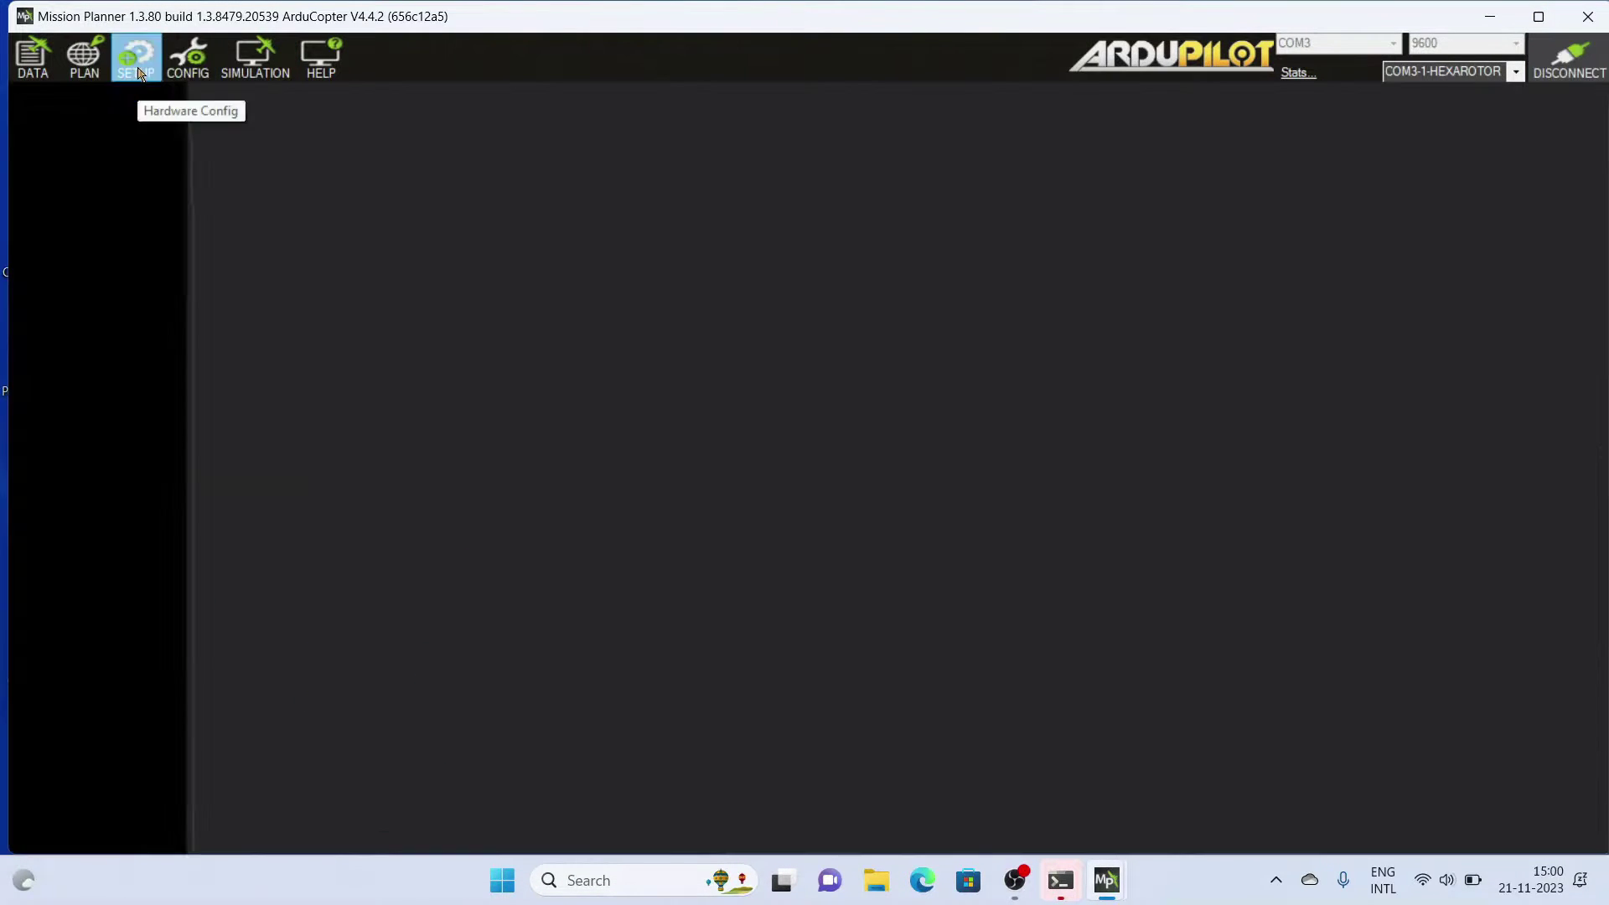
left_click(1569, 56)
left_click(84, 128)
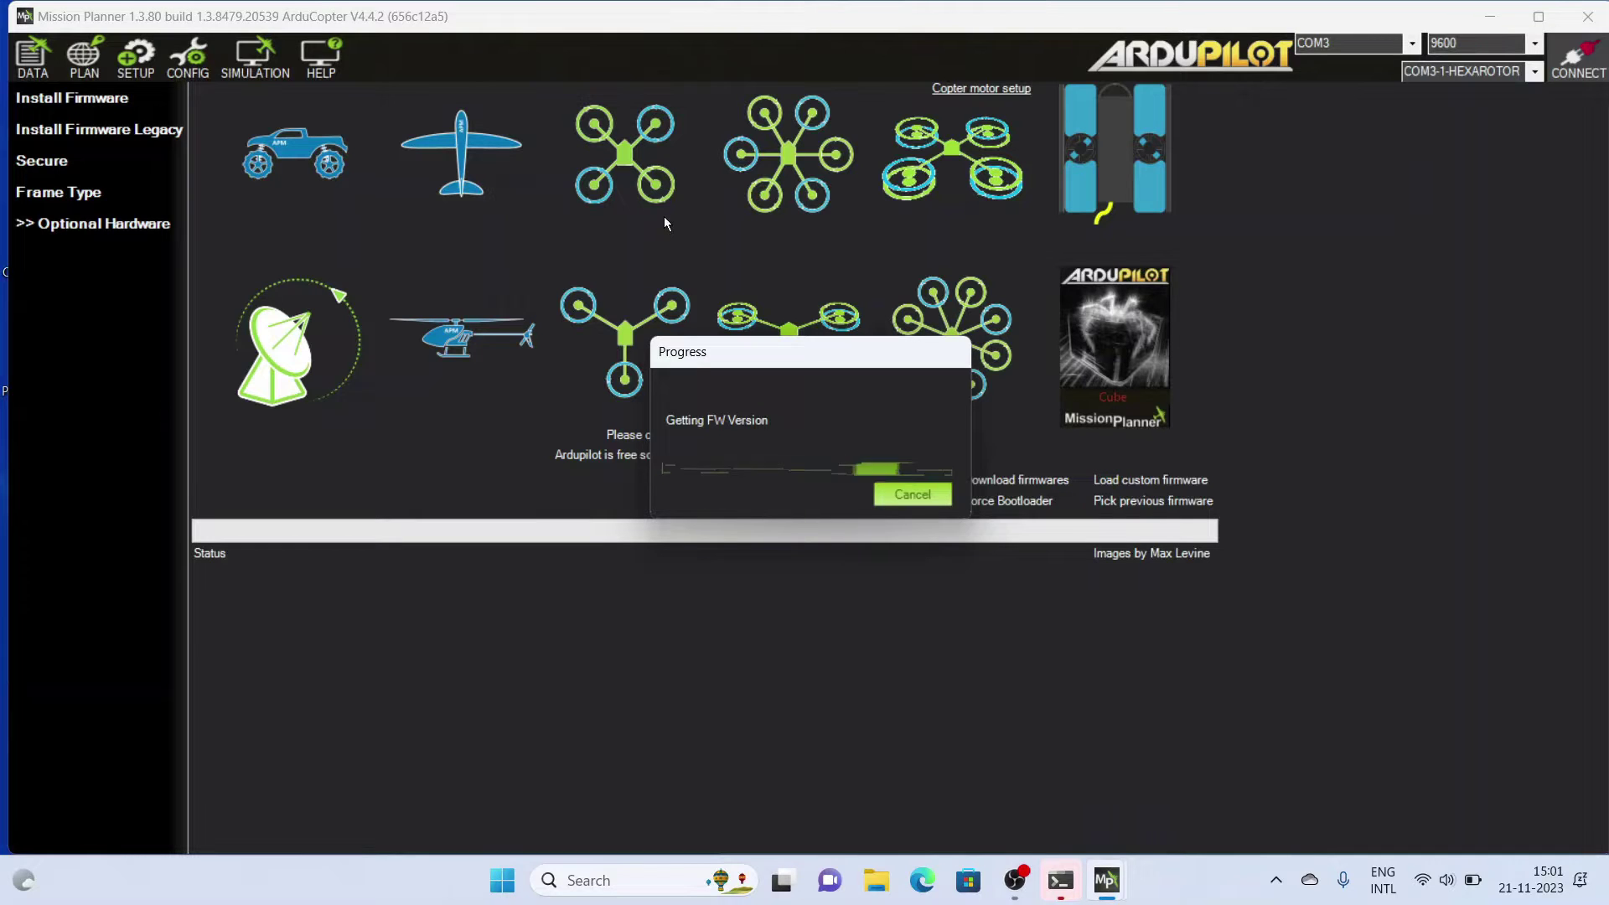
left_click(817, 203)
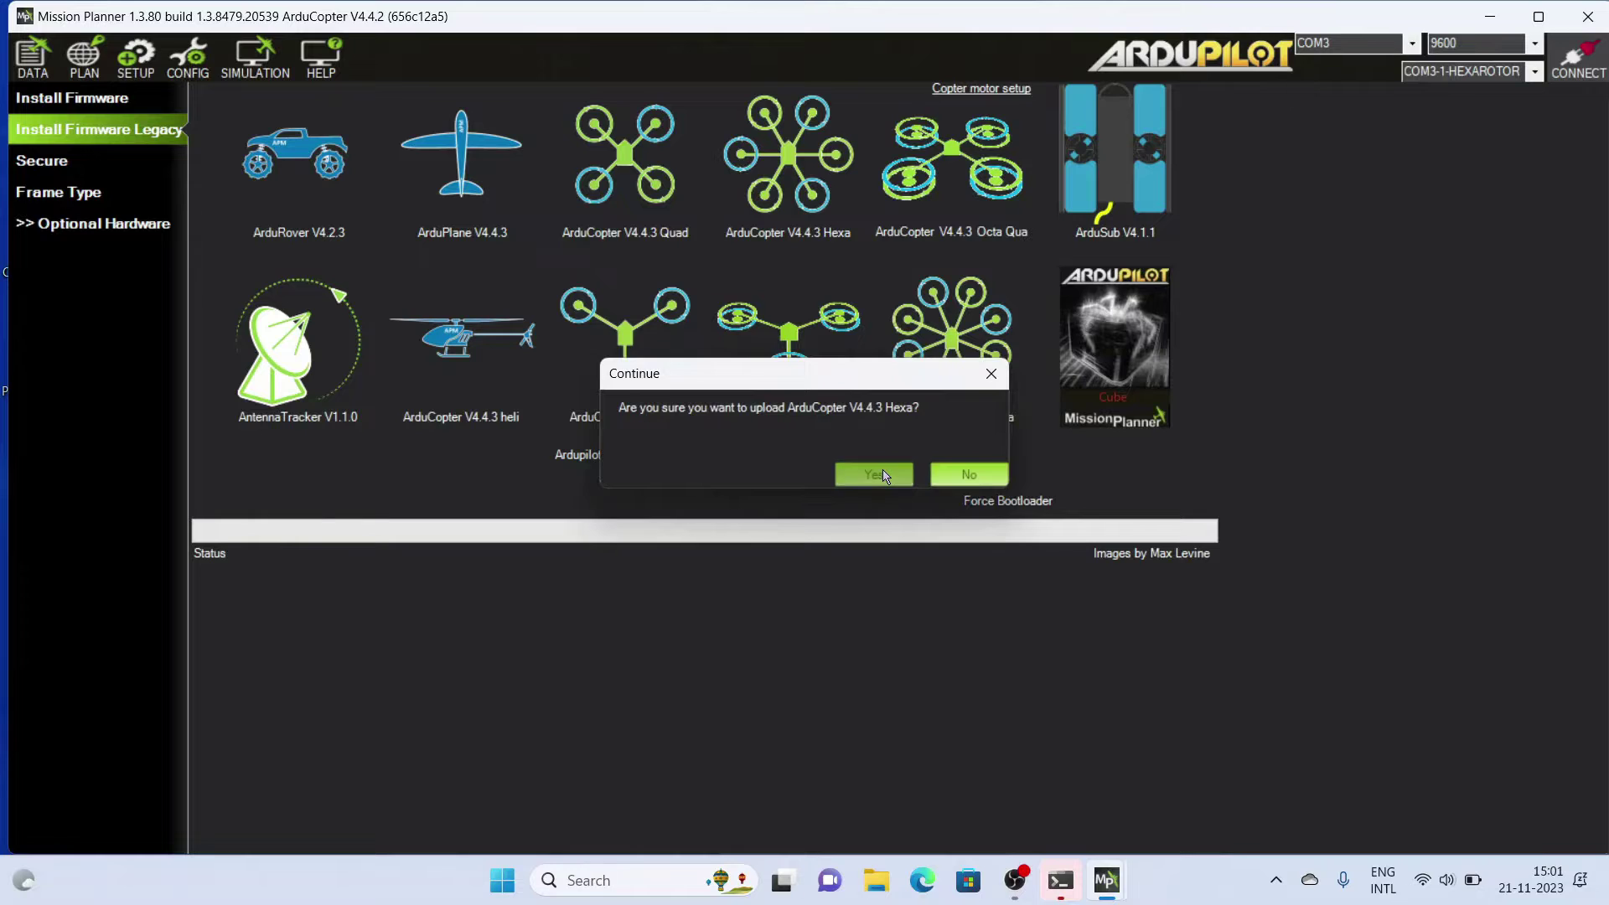
left_click(874, 475)
left_click(855, 475)
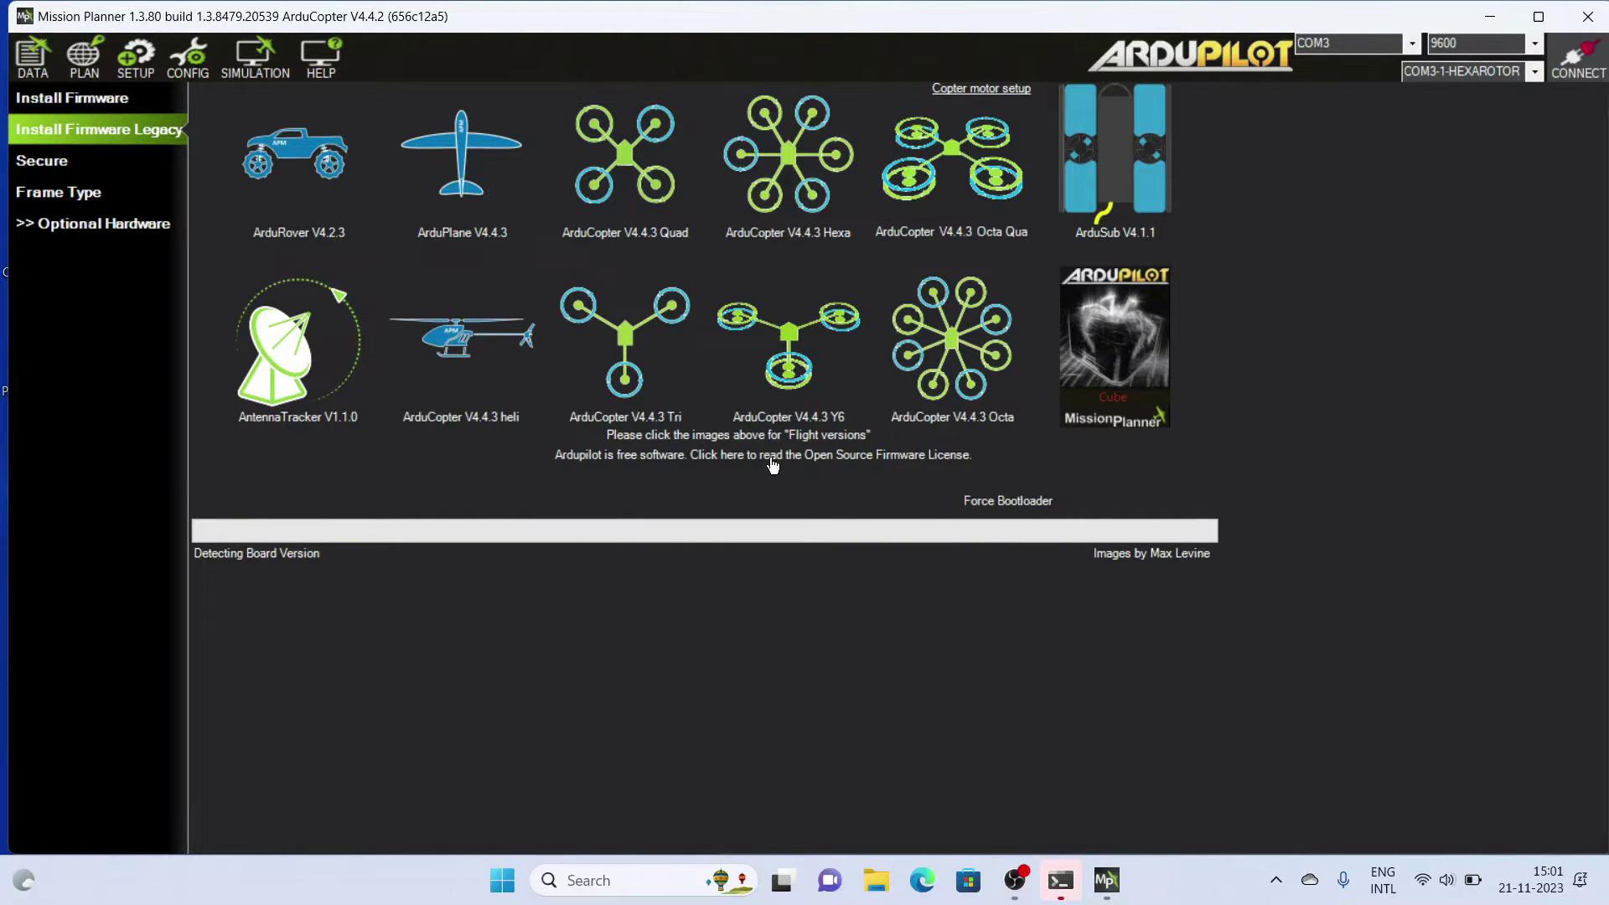
left_click(833, 479)
left_click(806, 478)
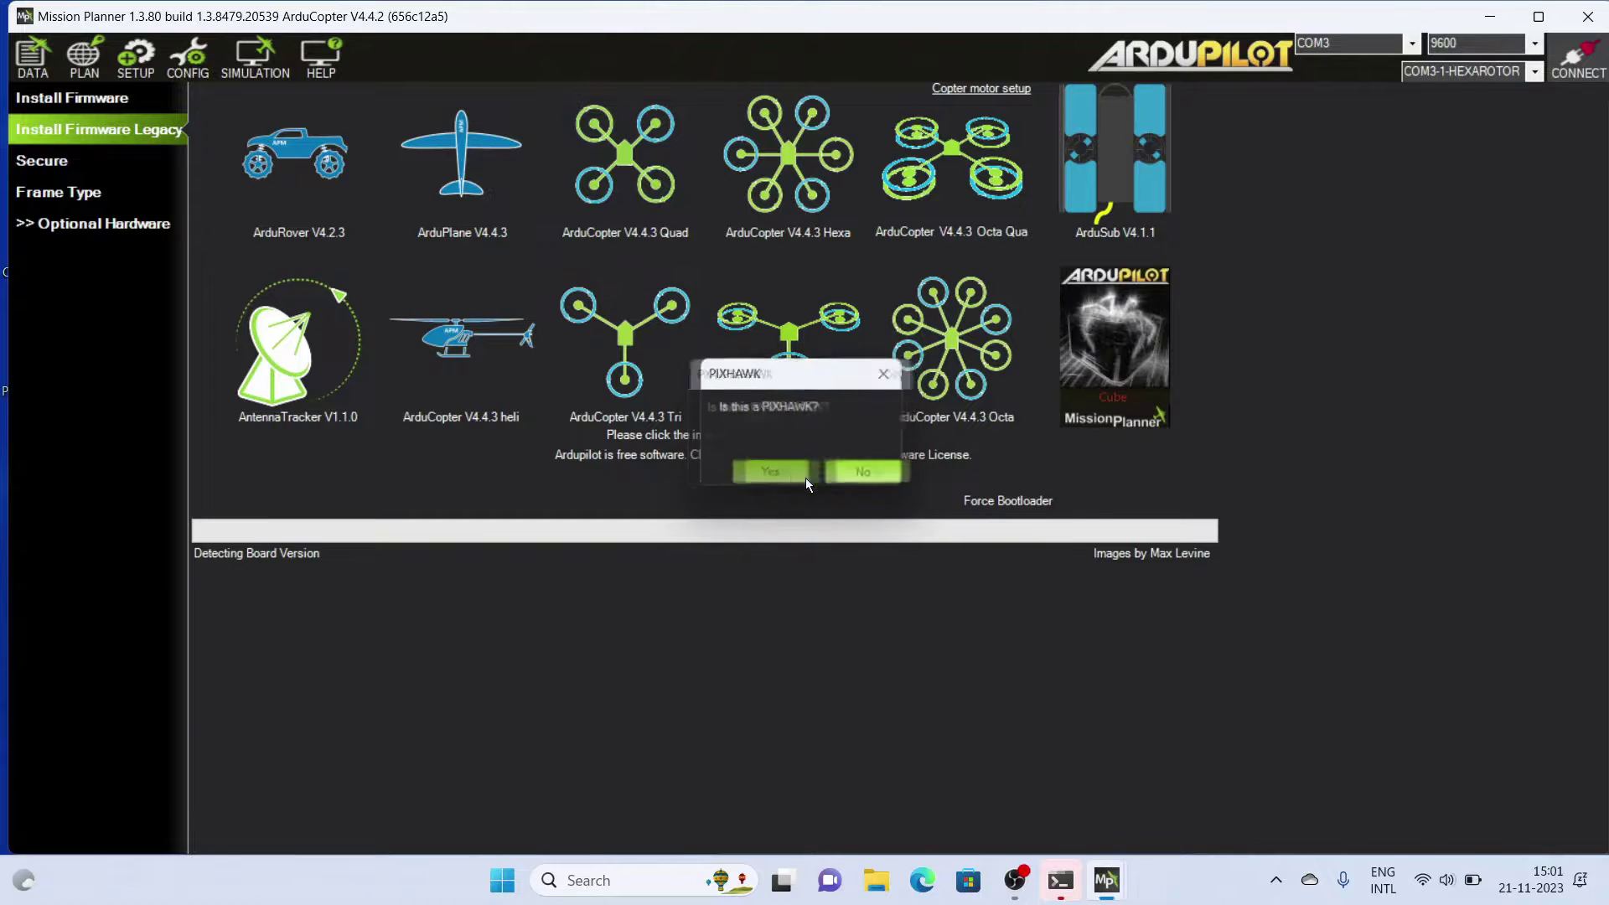
left_click(806, 482)
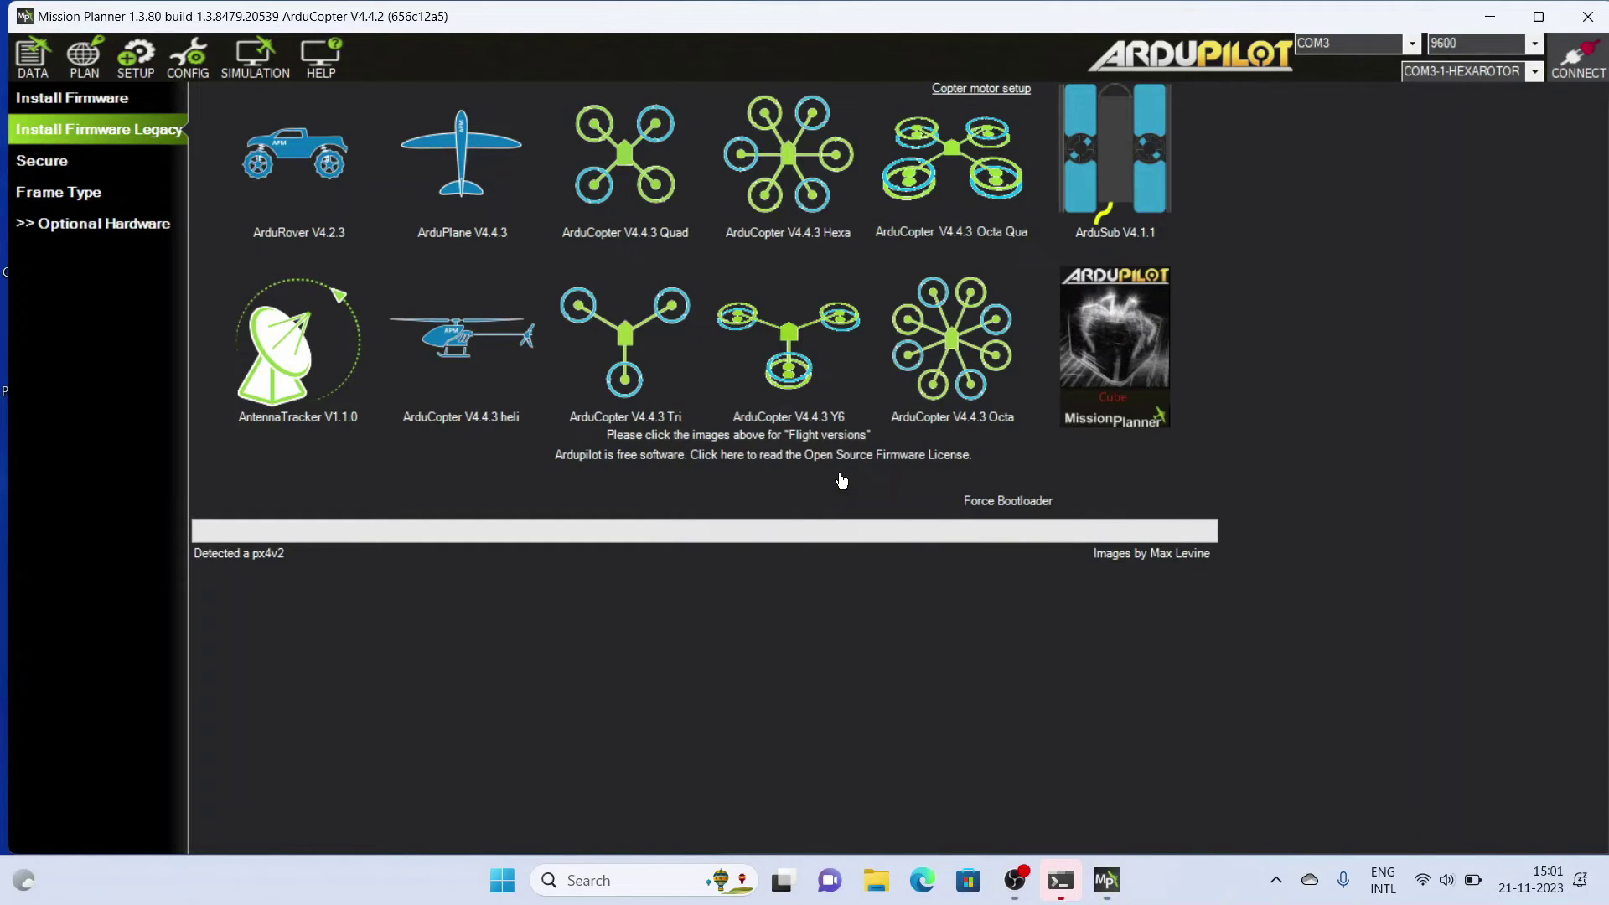
left_click(841, 480)
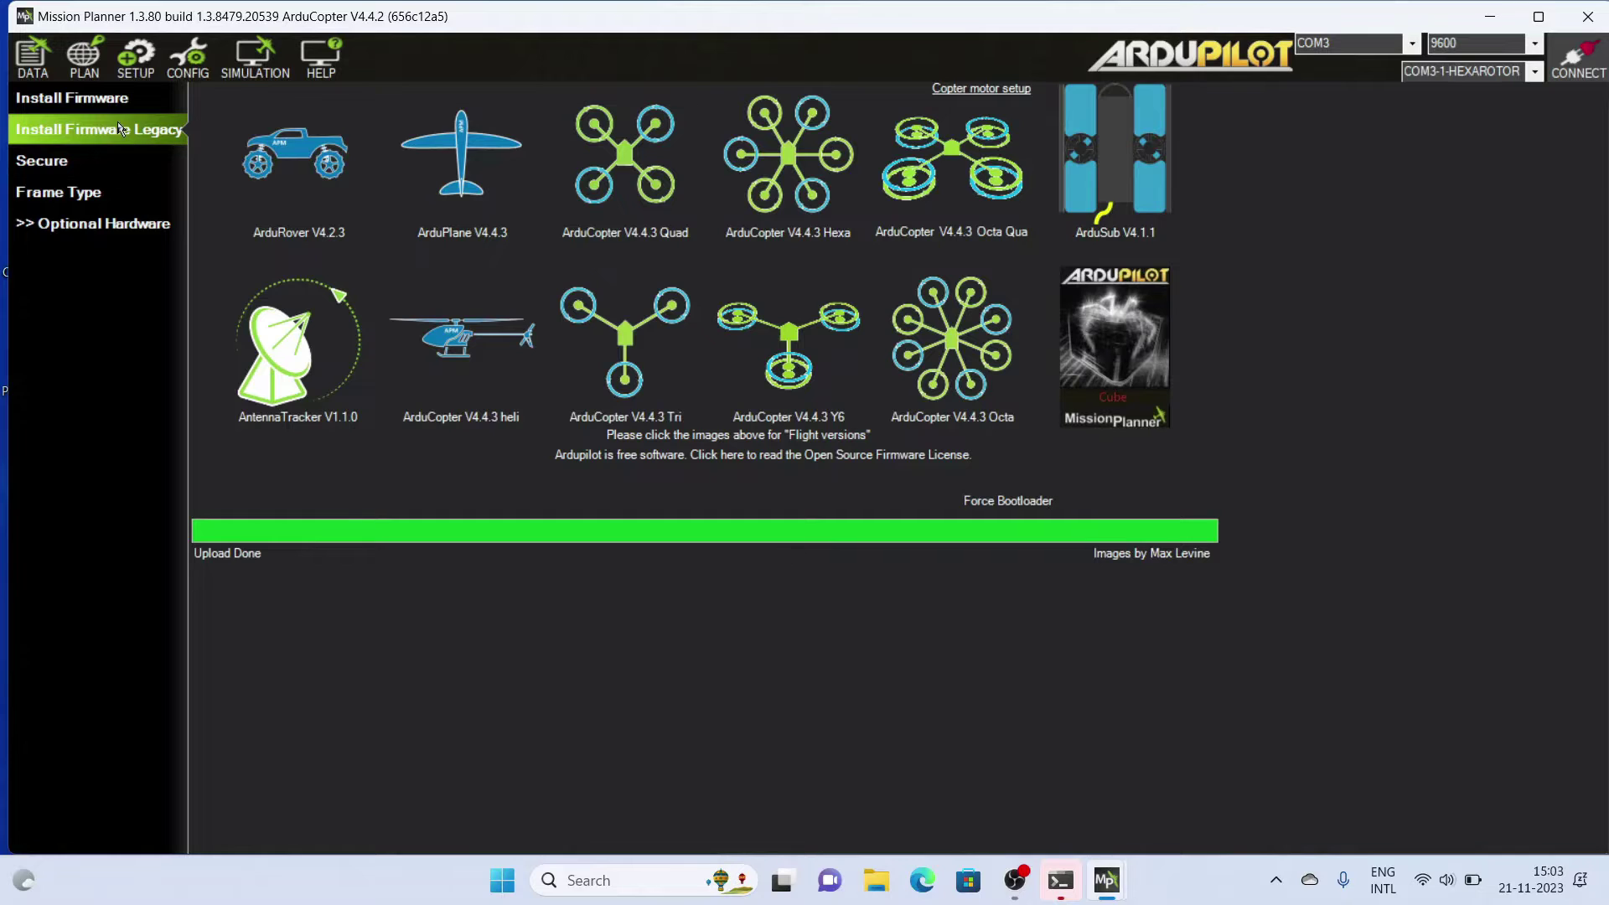
Step: Reconnect to the autopilot on COM3 and open the Frame Type page of the mandatory hardware setup
left_click(1576, 57)
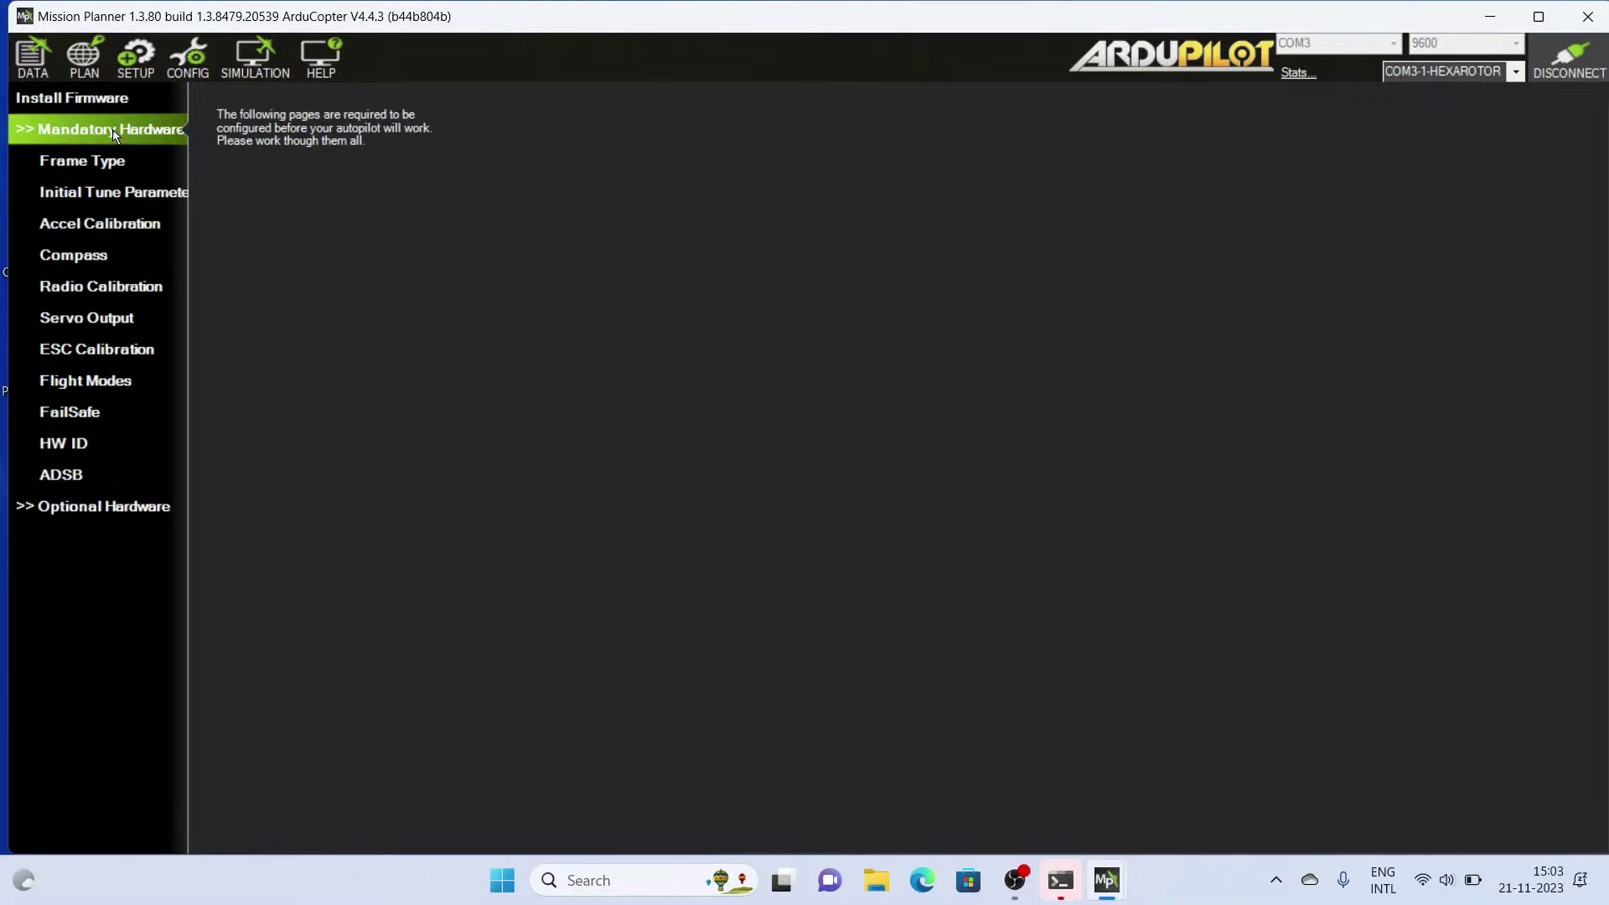
left_click(34, 59)
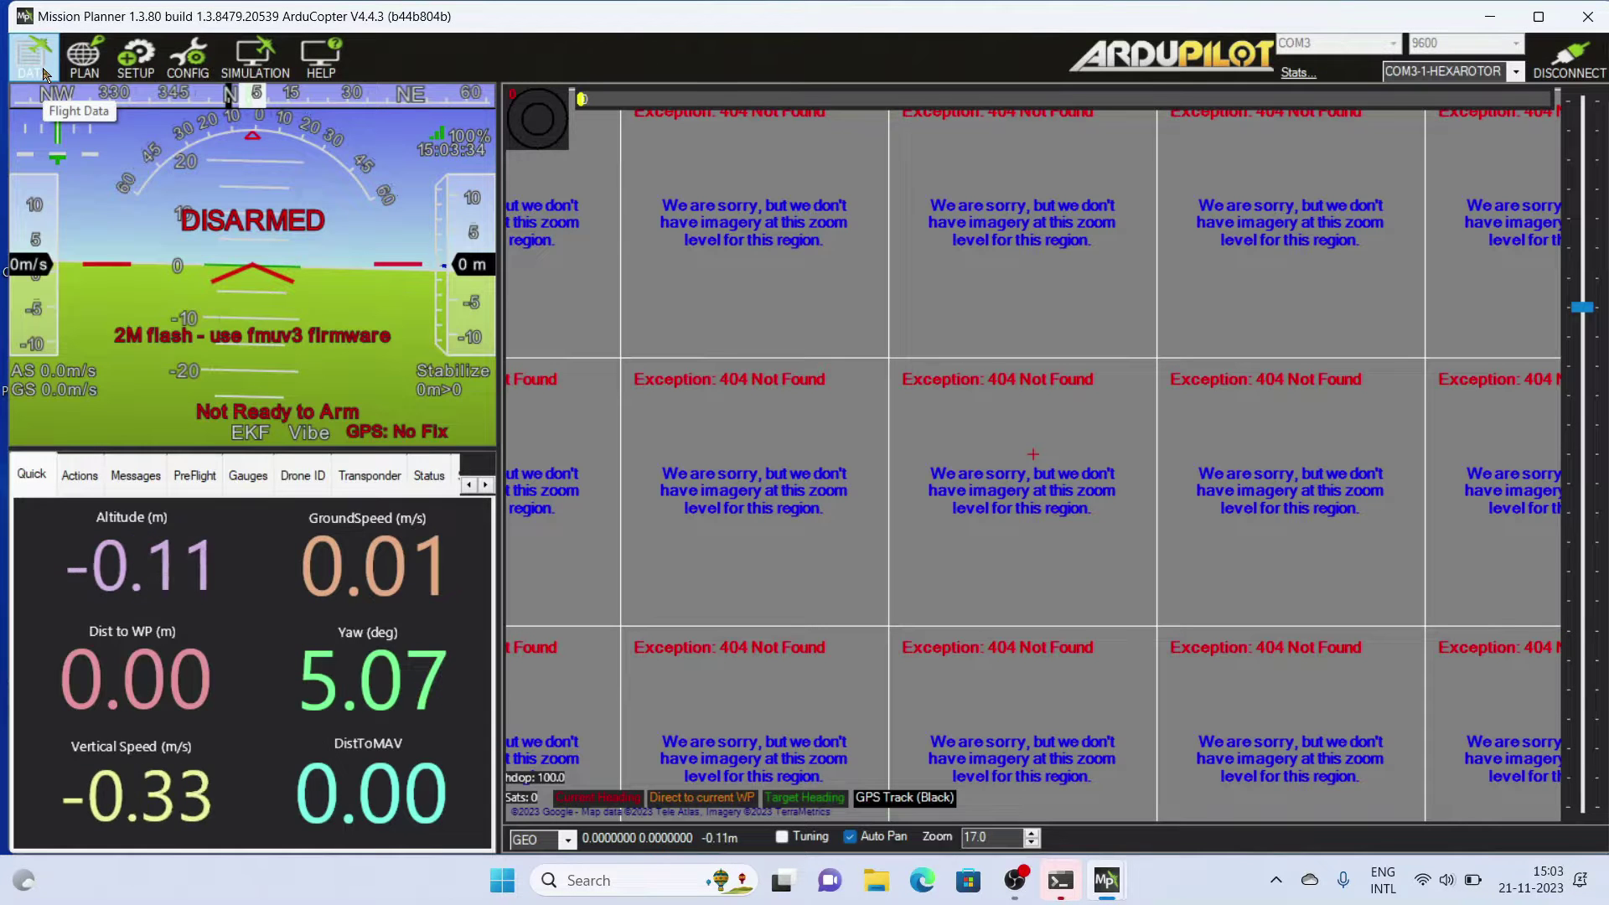
left_click(133, 59)
left_click(83, 160)
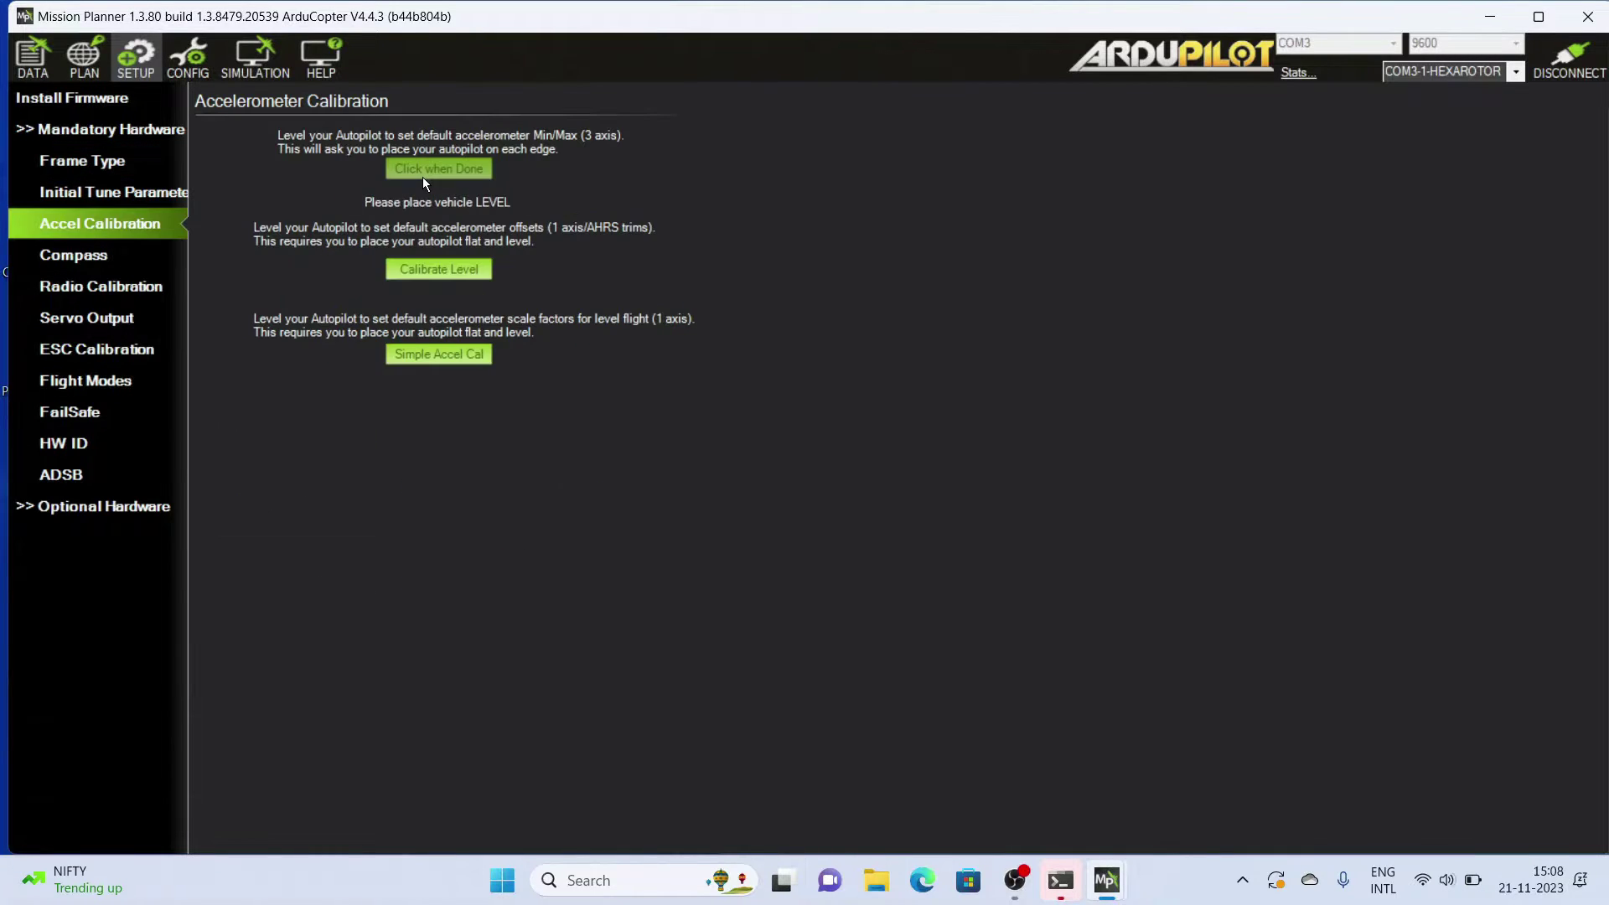
Step: Carry out the 3-axis accelerometer calibration, confirming the level, left, right, nose-down, nose-up and back positions of the vehicle
left_click(422, 176)
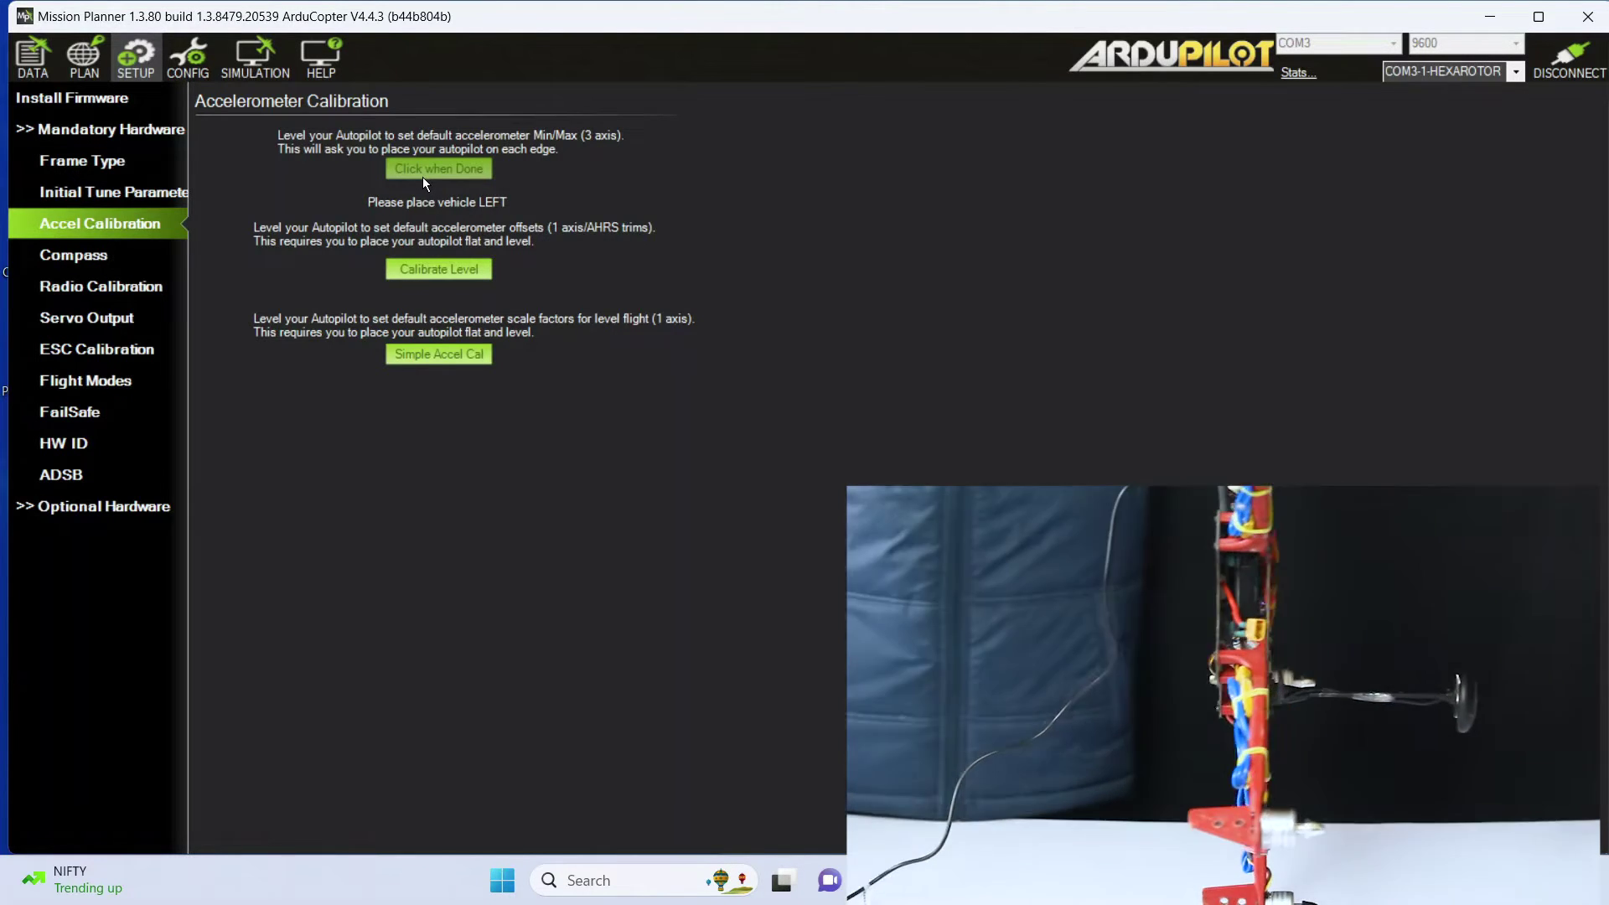
left_click(423, 177)
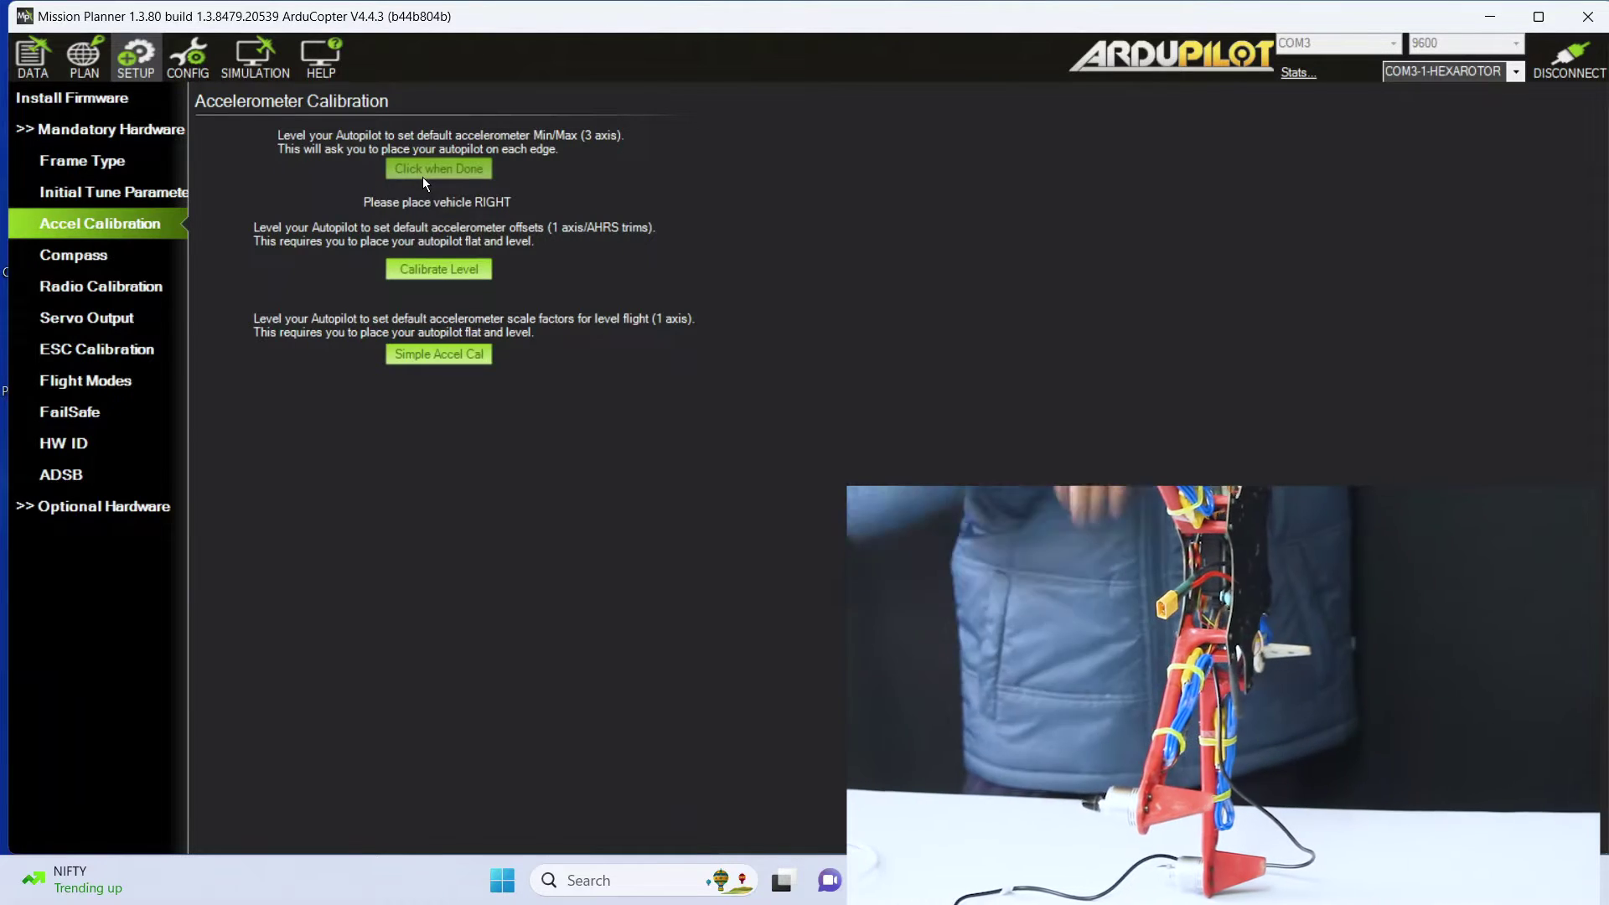
left_click(424, 176)
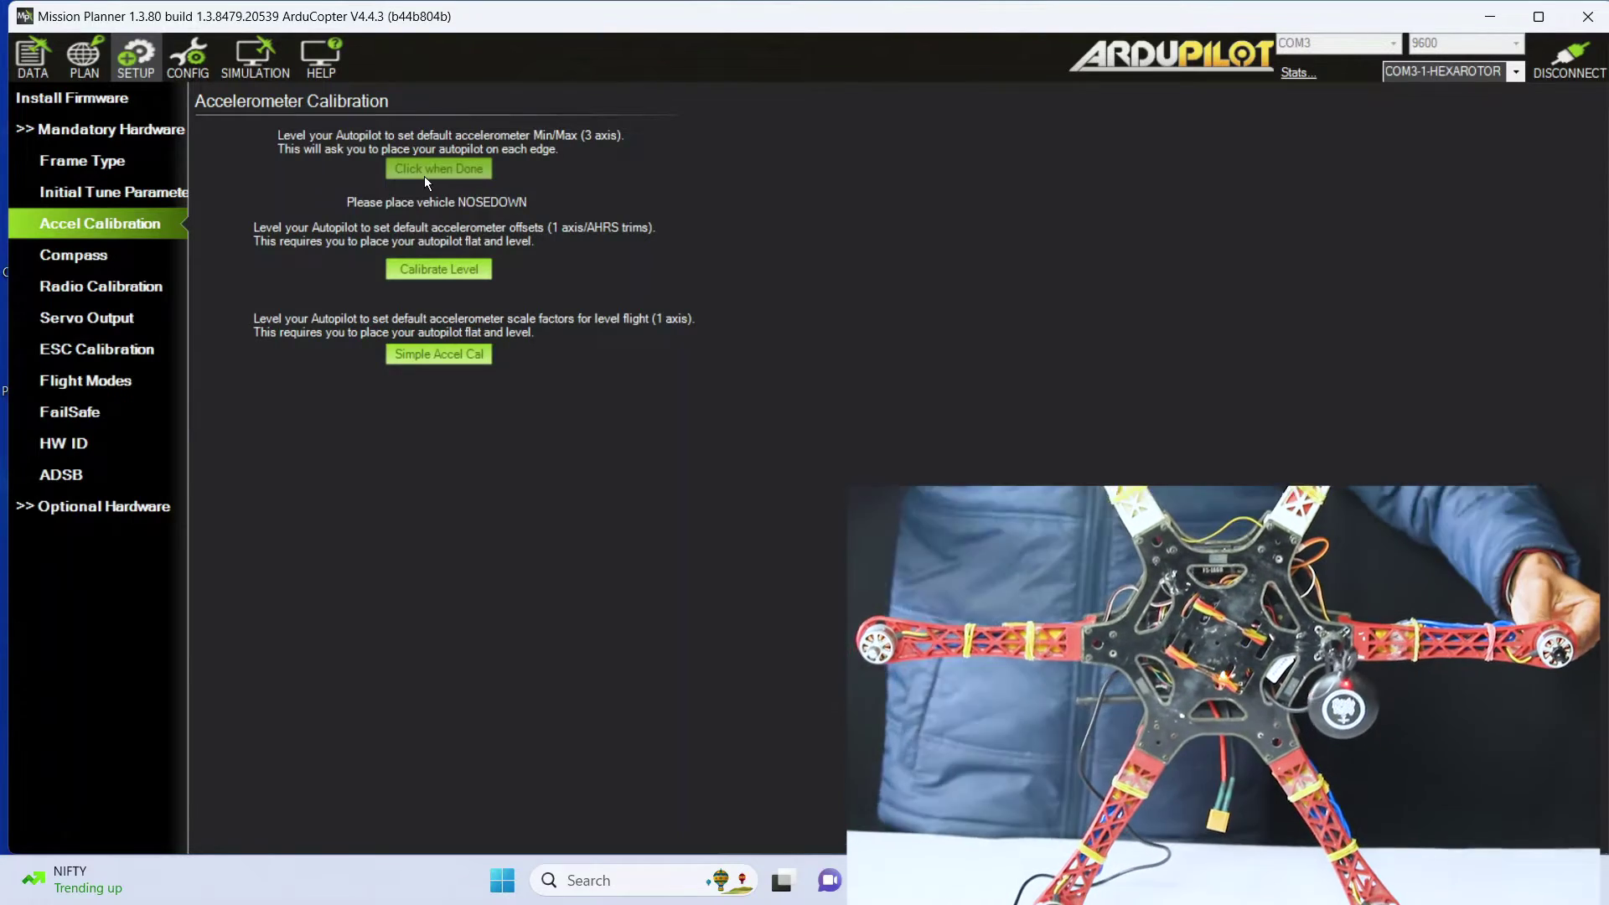
left_click(424, 176)
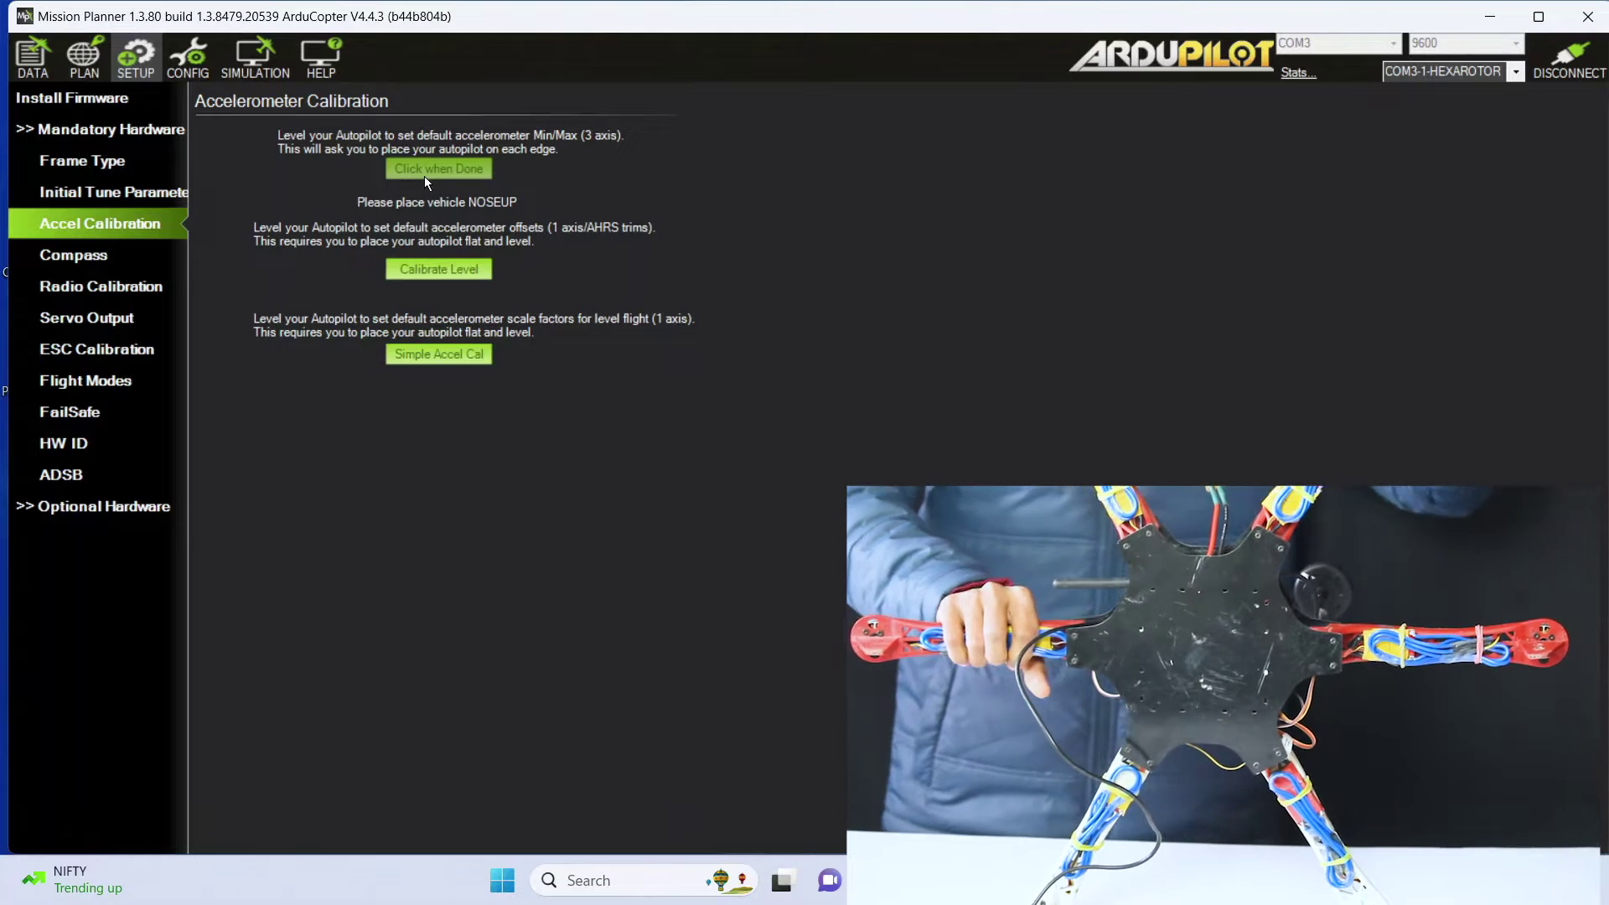
left_click(424, 176)
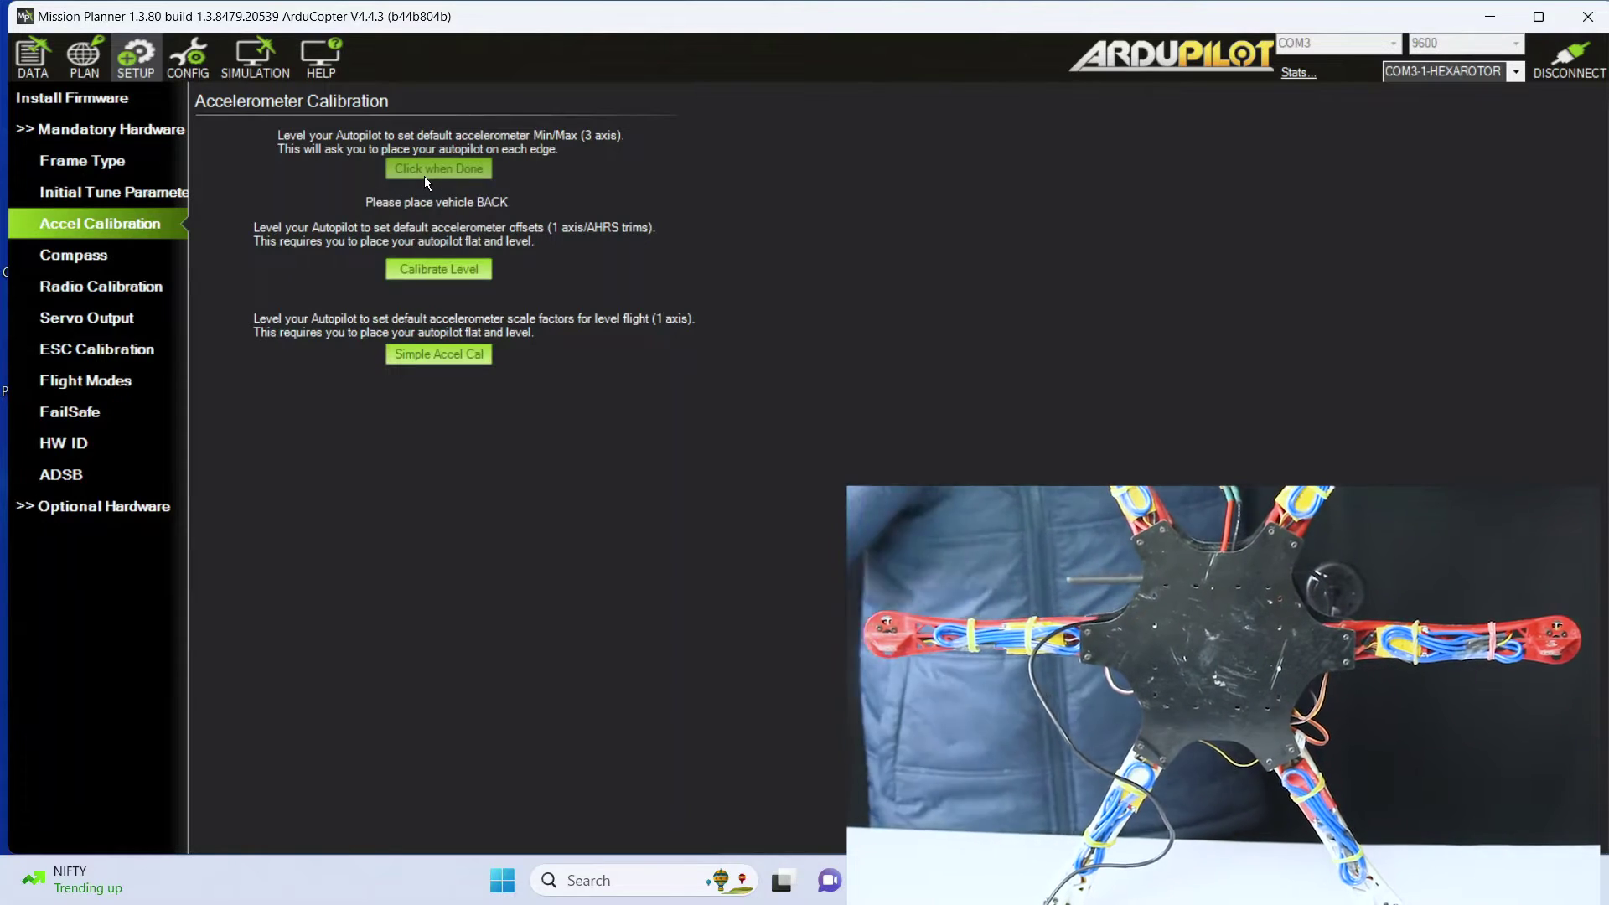
left_click(424, 176)
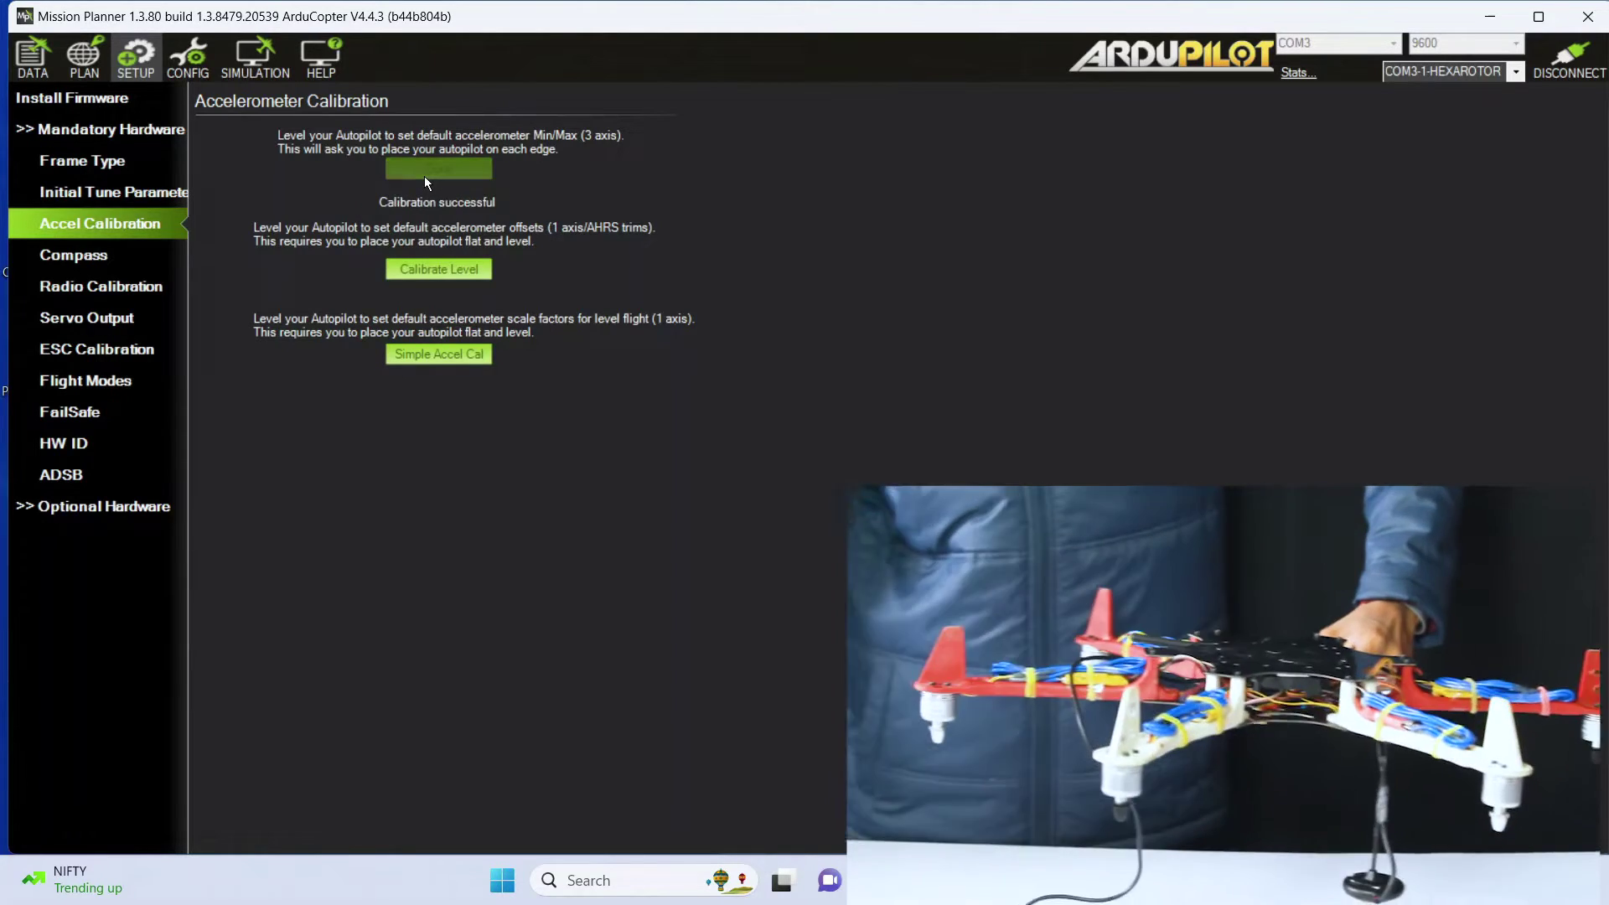
Step: Reboot the autopilot from the Compass setup and run the onboard mag calibration with default fitness
left_click(128, 248)
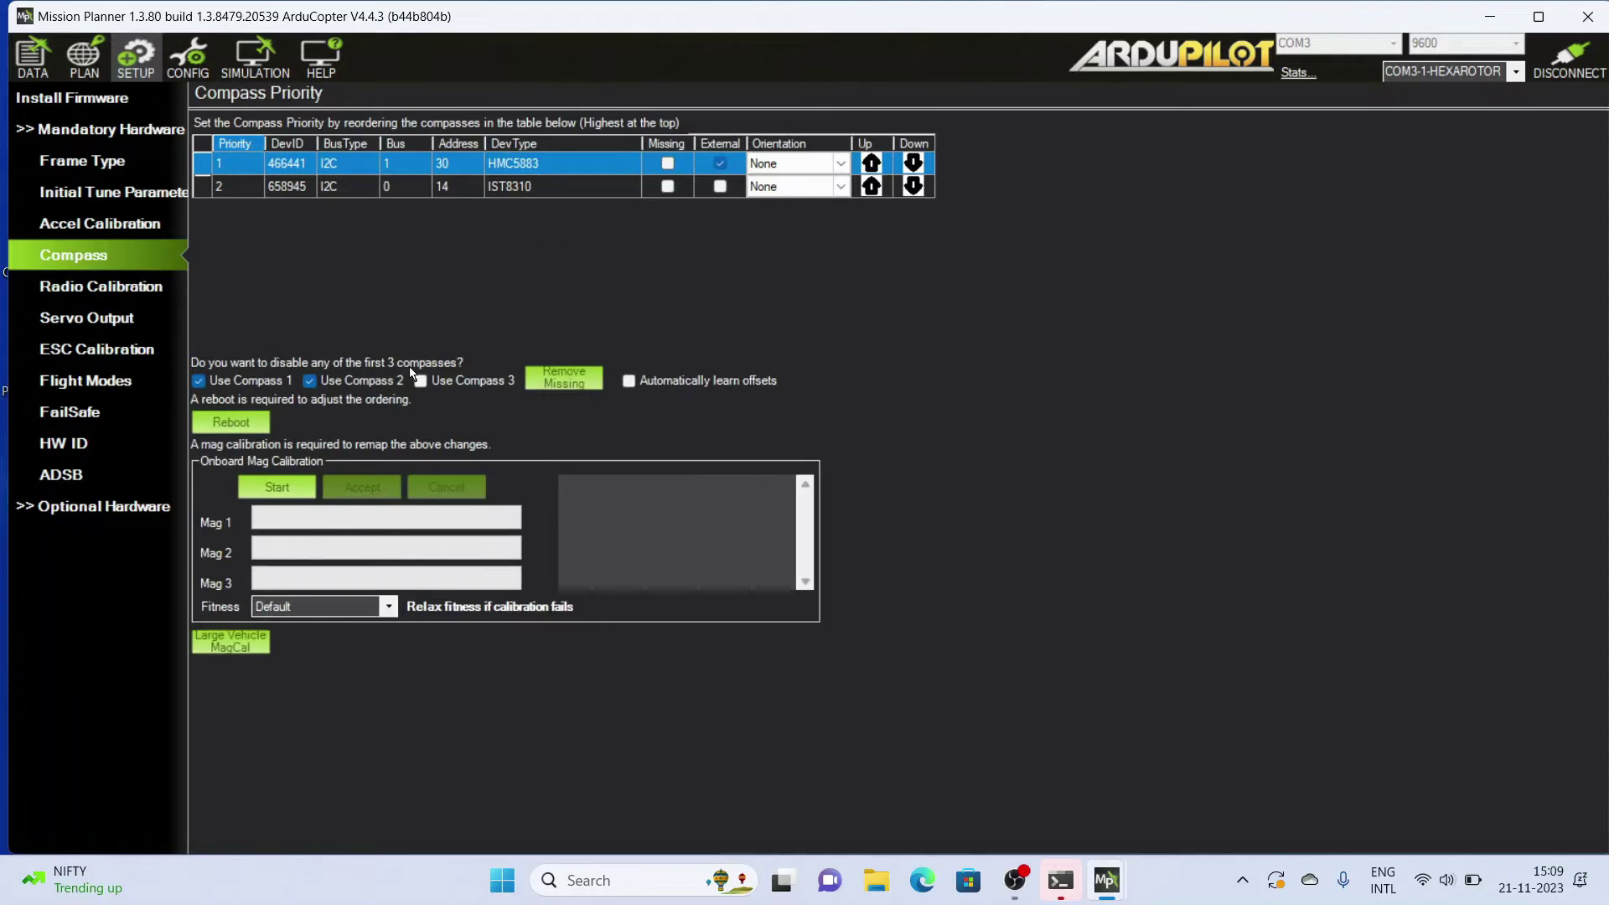
left_click(255, 424)
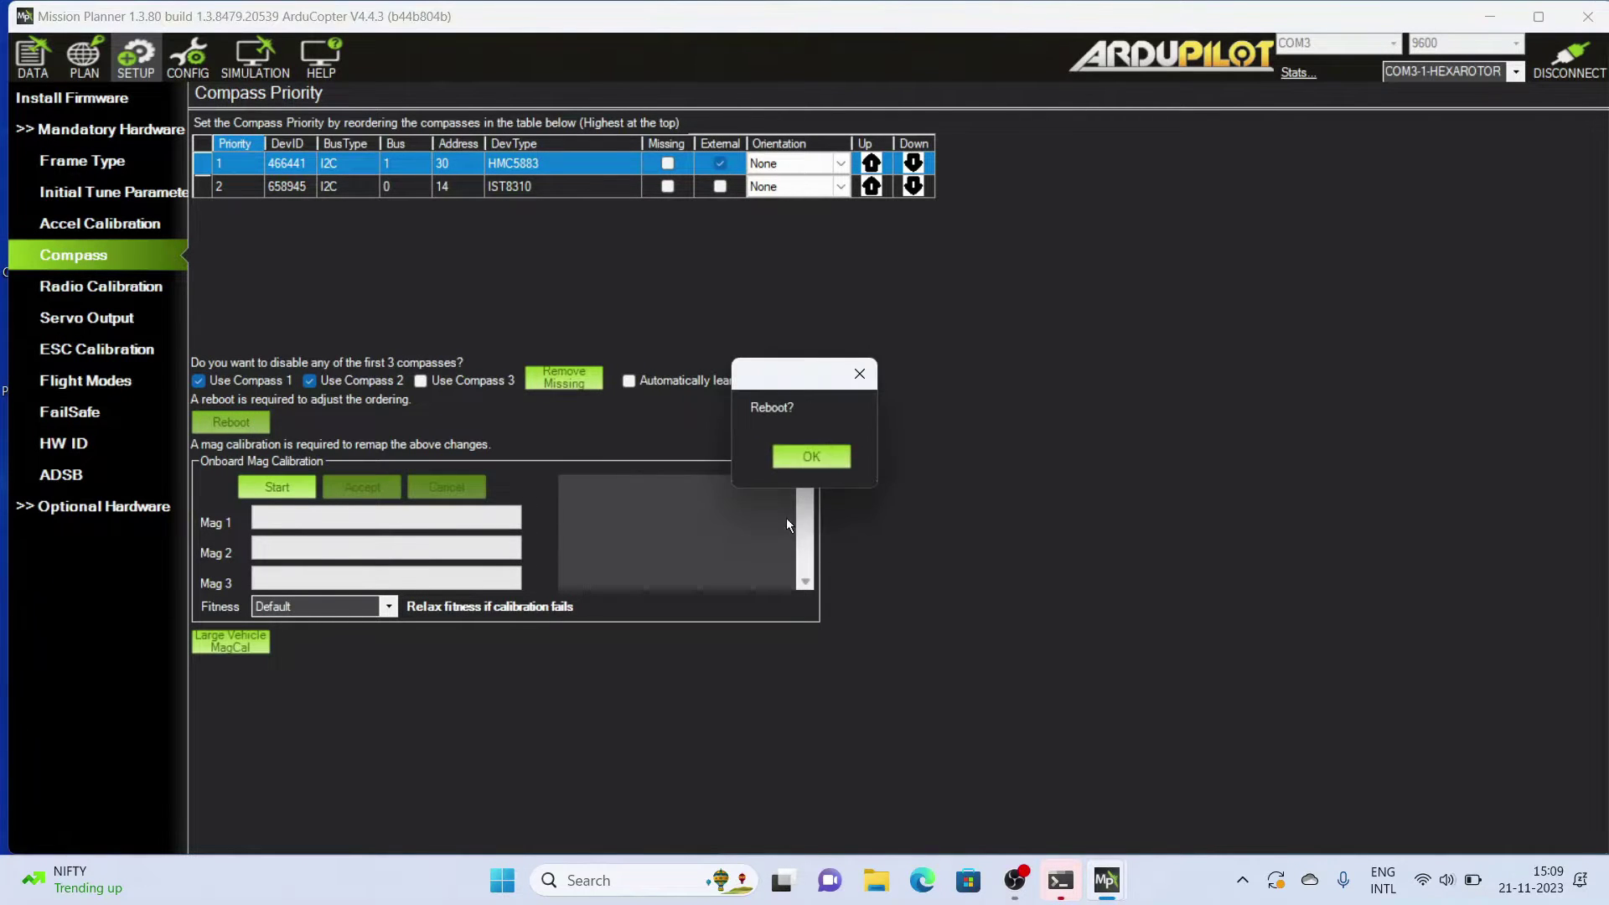
left_click(791, 461)
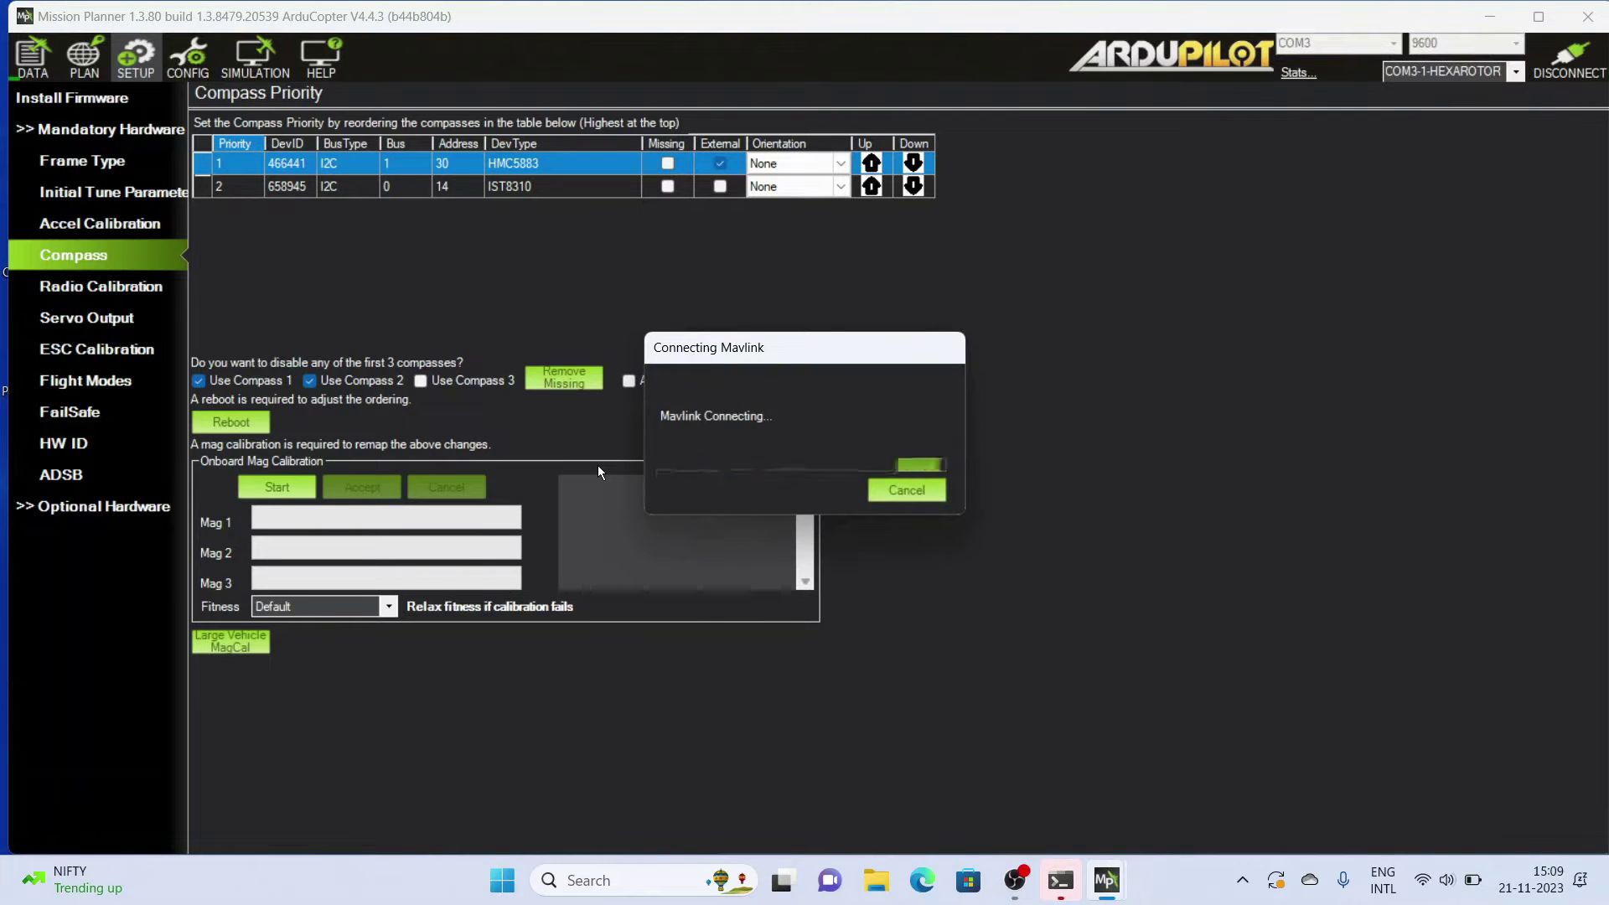
left_click(312, 487)
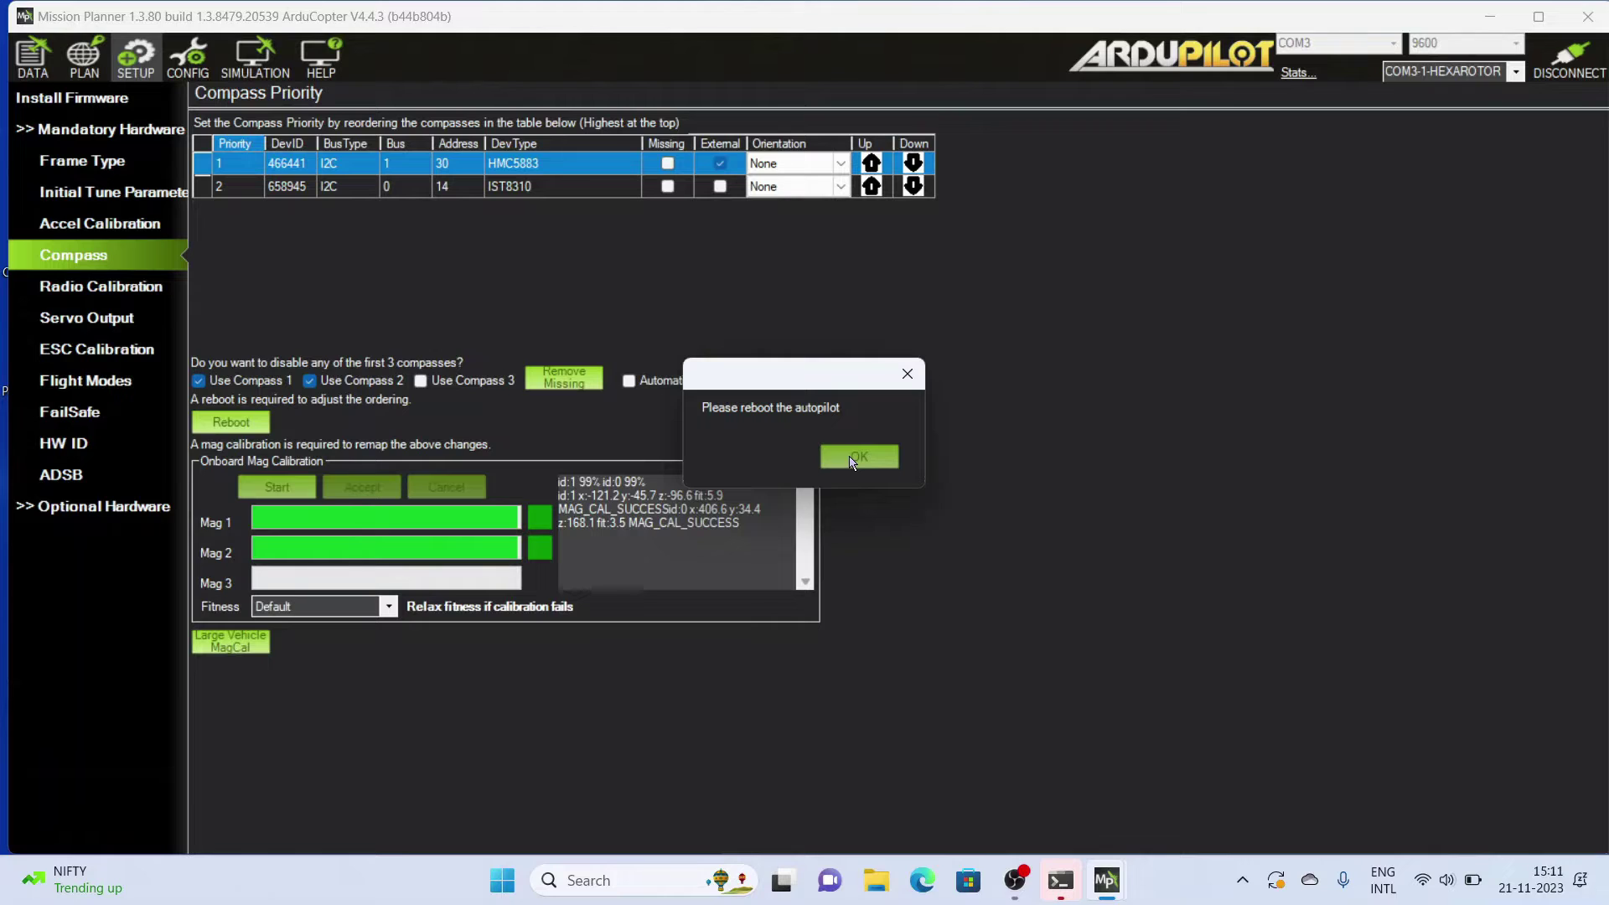
left_click(850, 456)
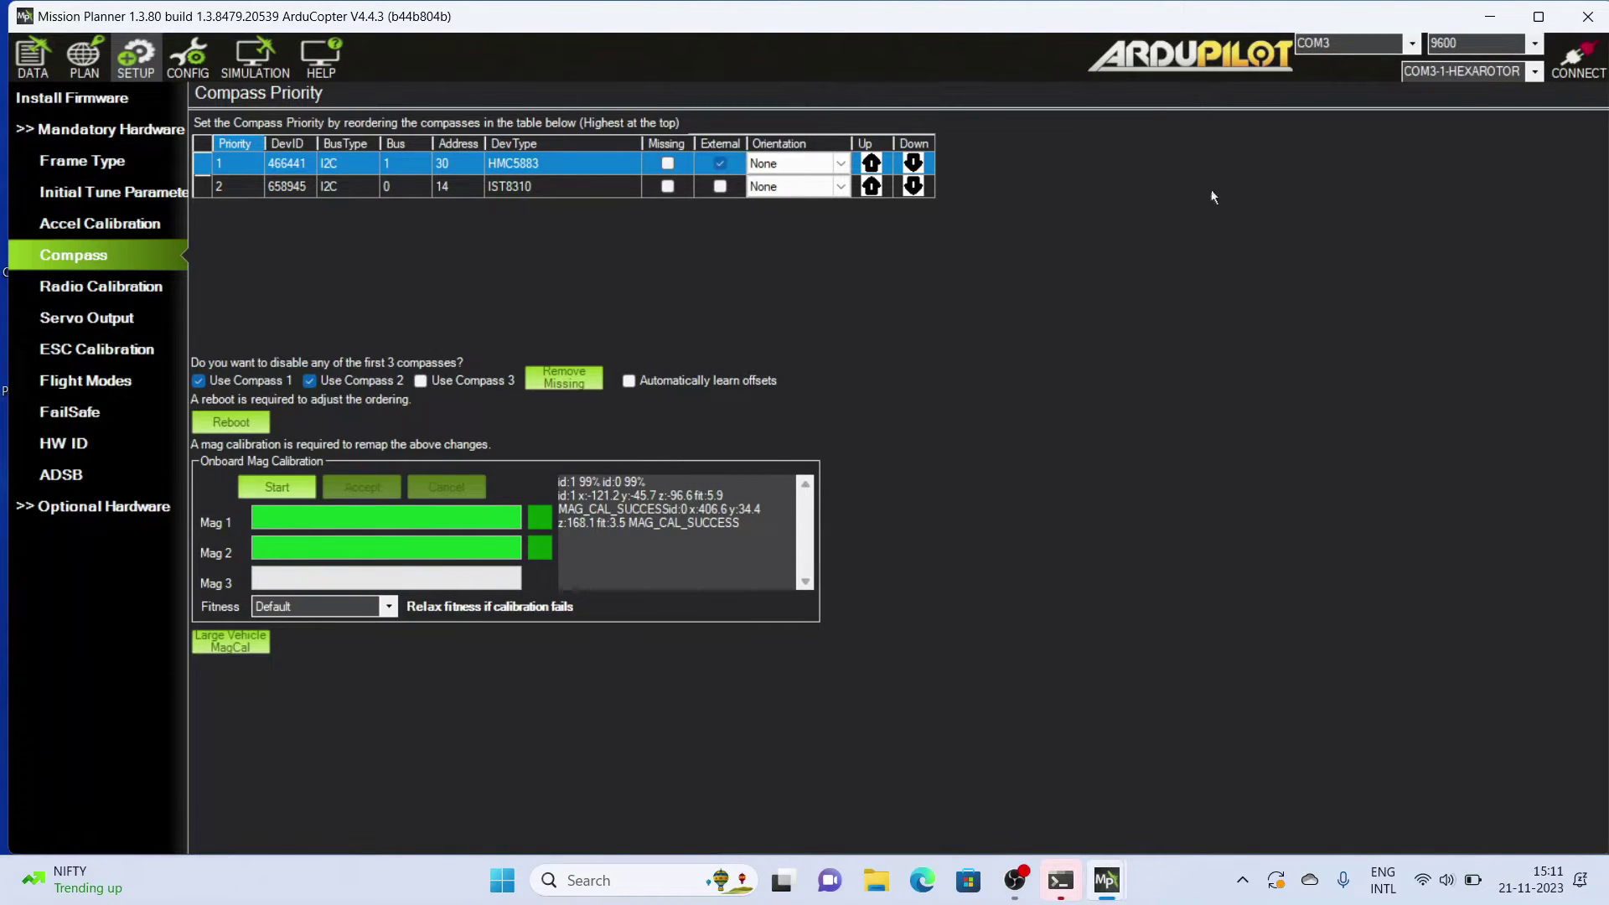
Step: Reconnect to the autopilot on COM3, repeating the connection attempt if needed
left_click(1600, 49)
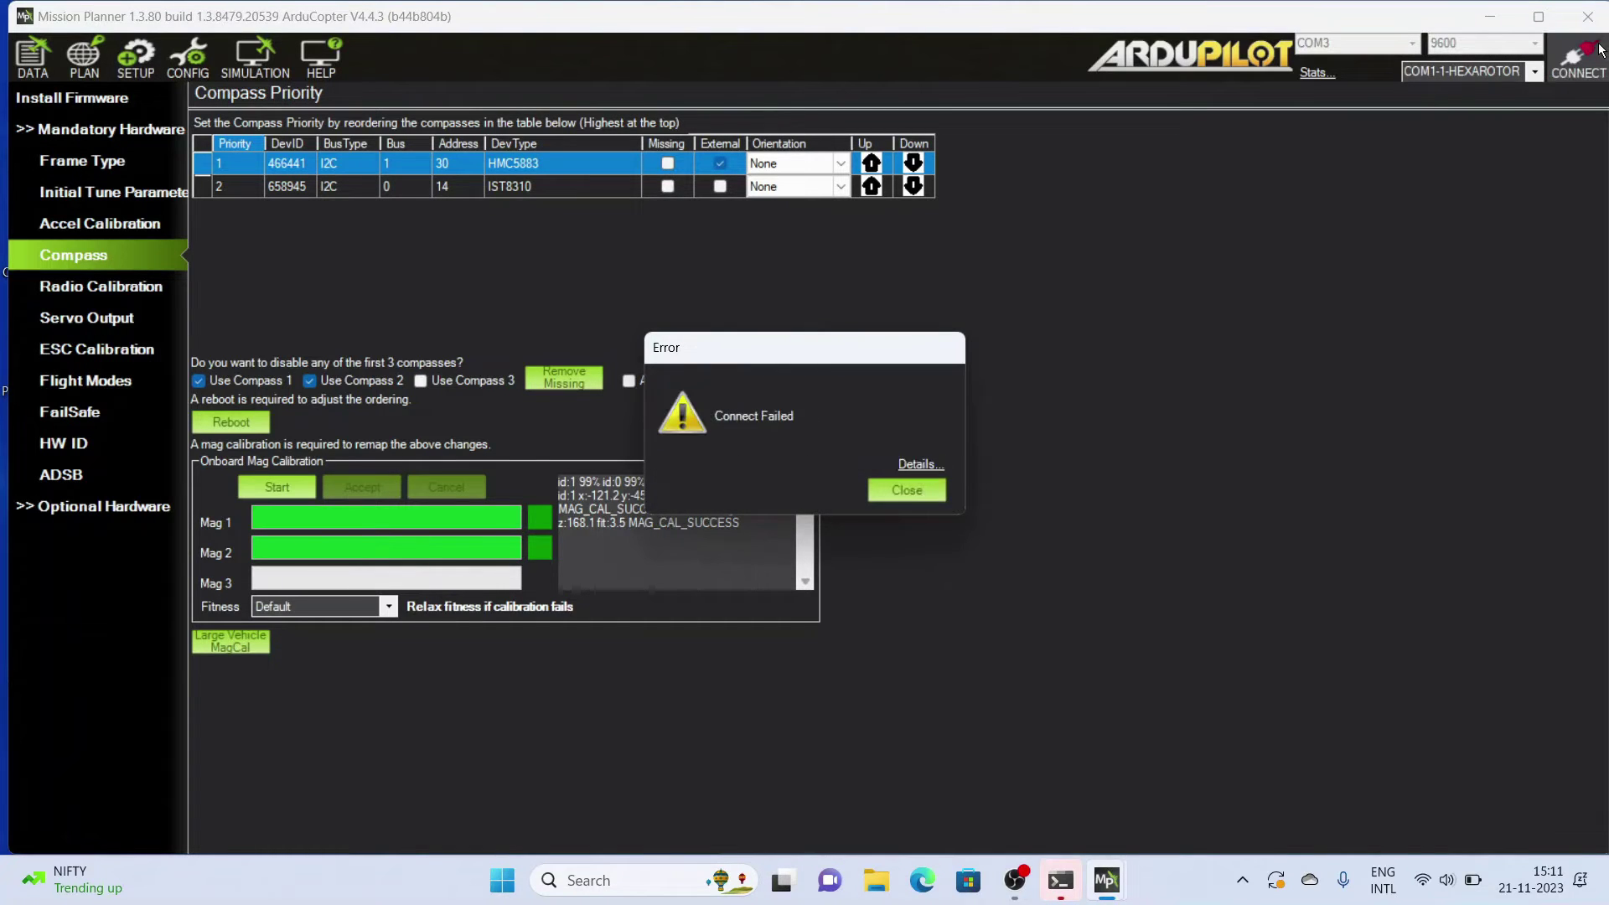
left_click(931, 499)
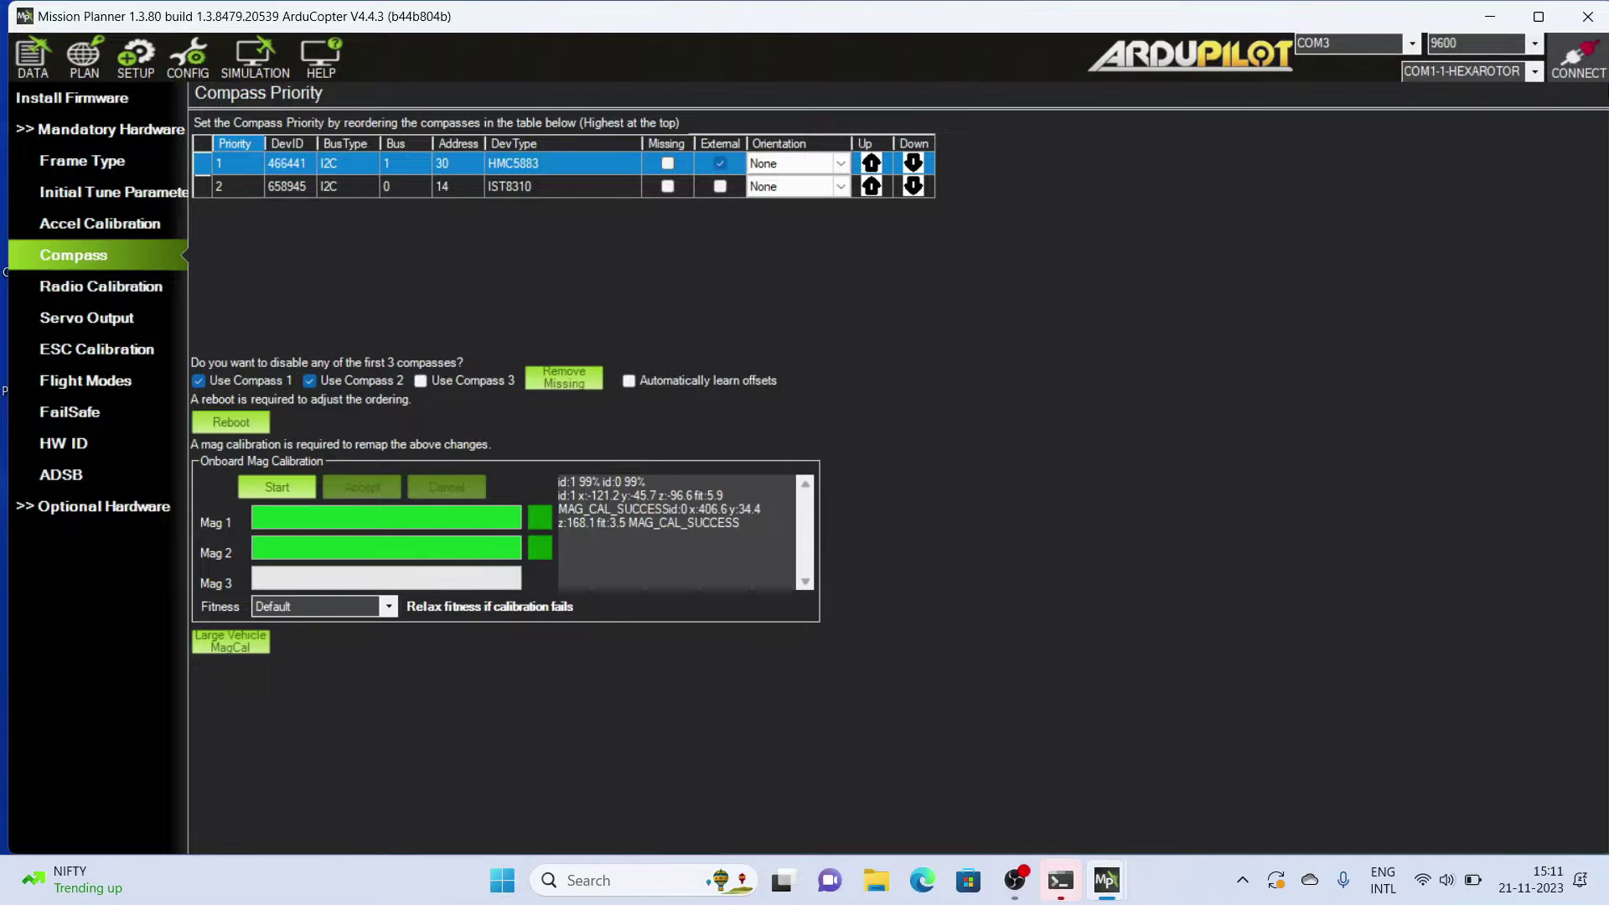
left_click(1557, 72)
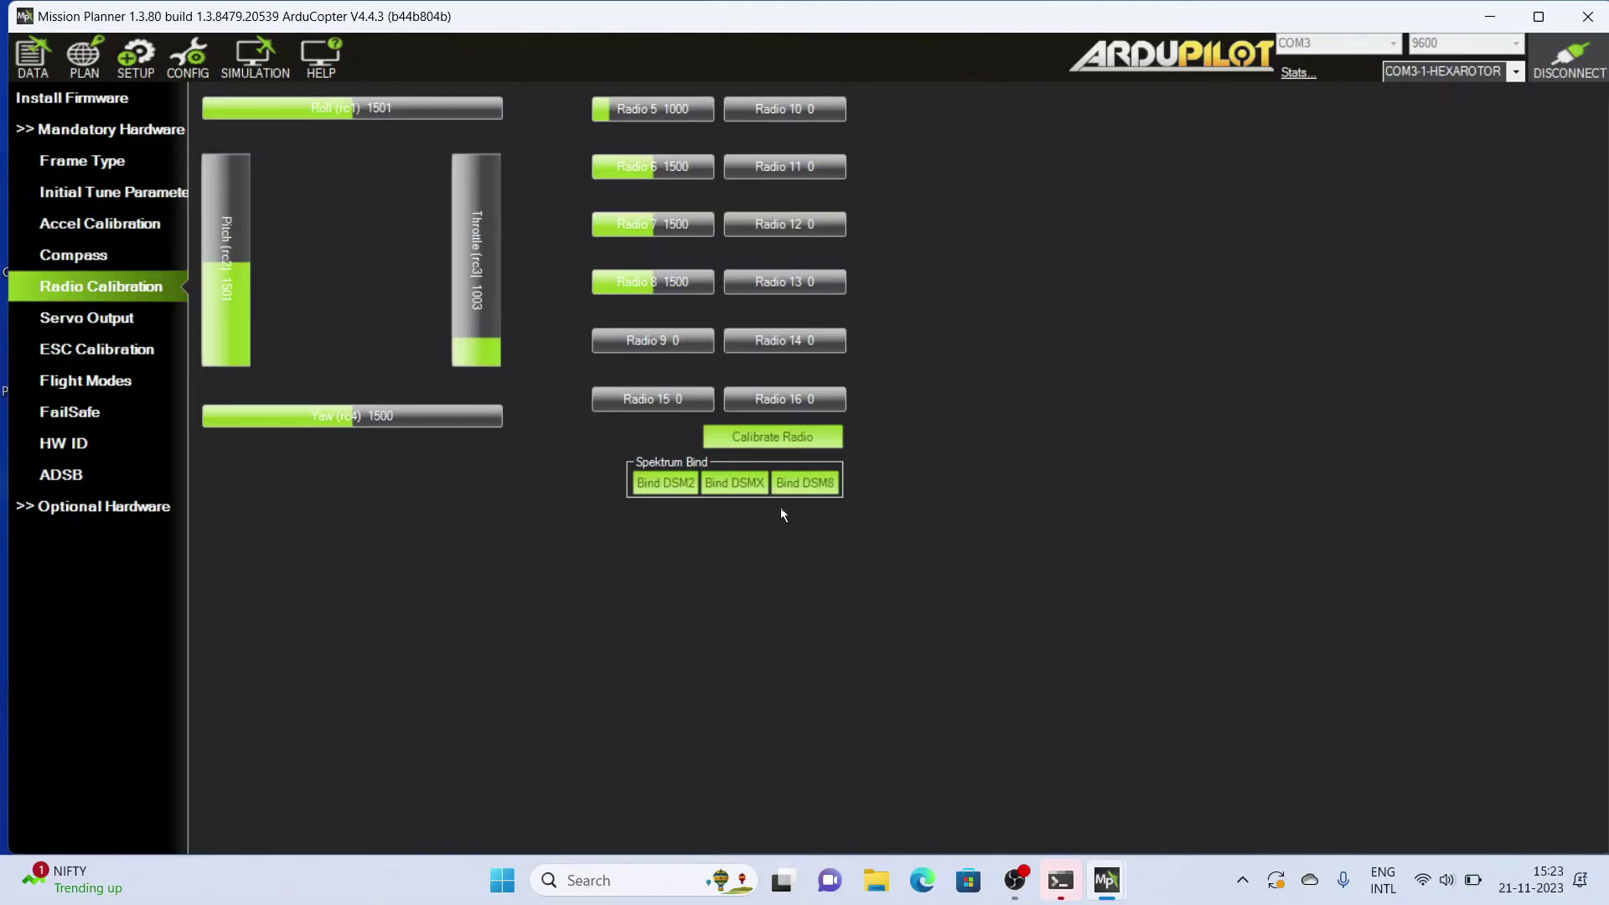
Step: Calibrate the radio by recording the stick and switch extremes, then confirming centred sticks with throttle down
left_click(761, 446)
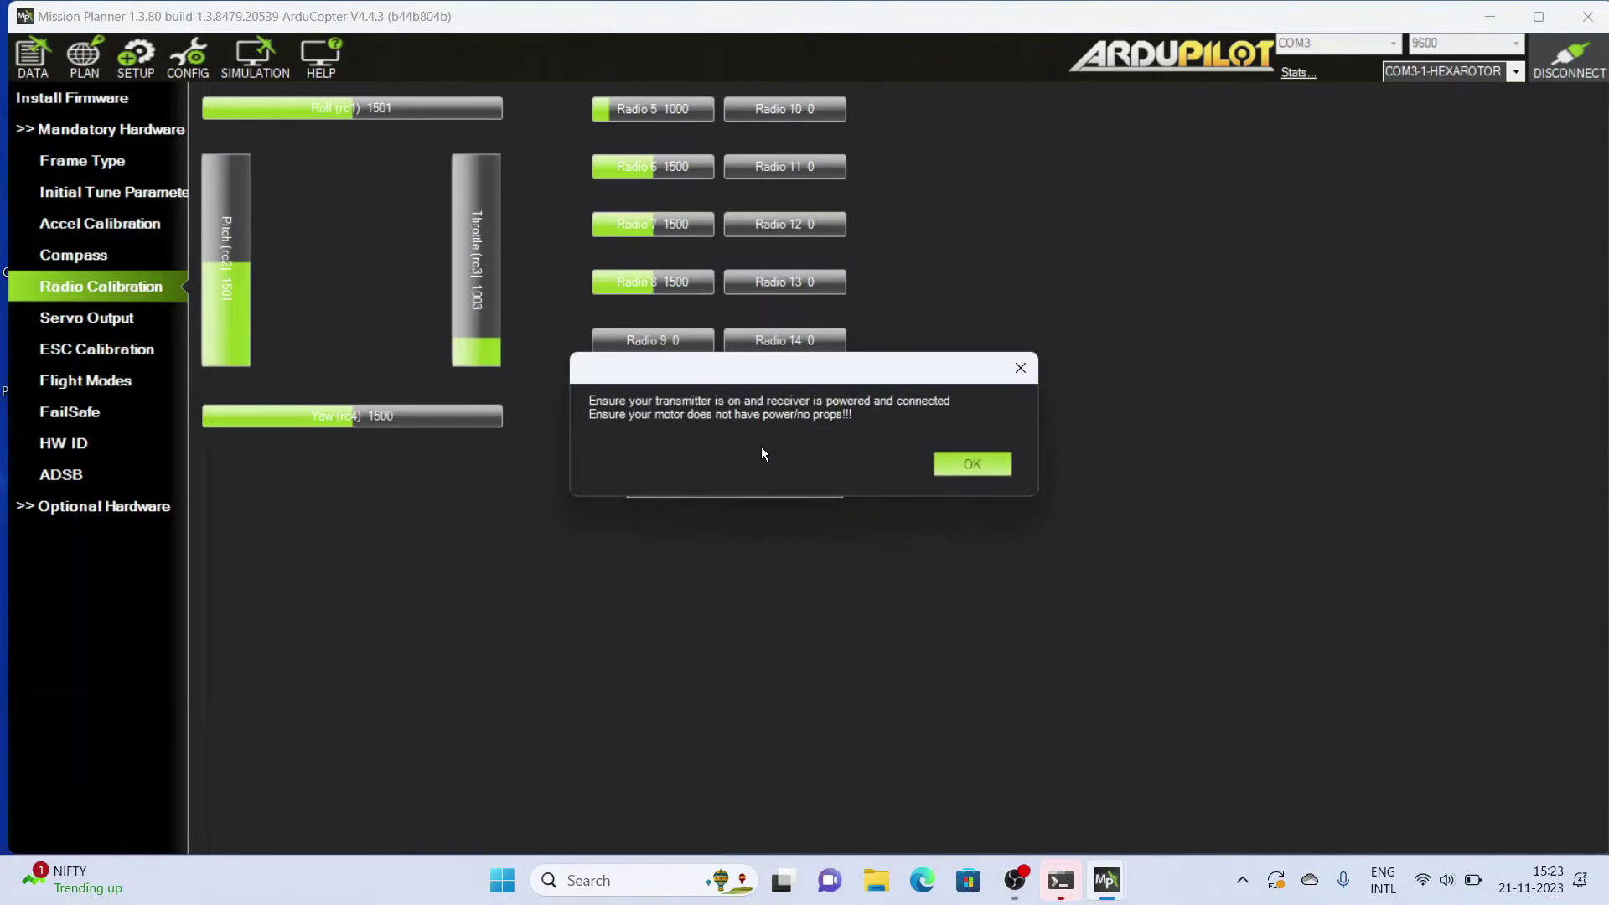
left_click(987, 474)
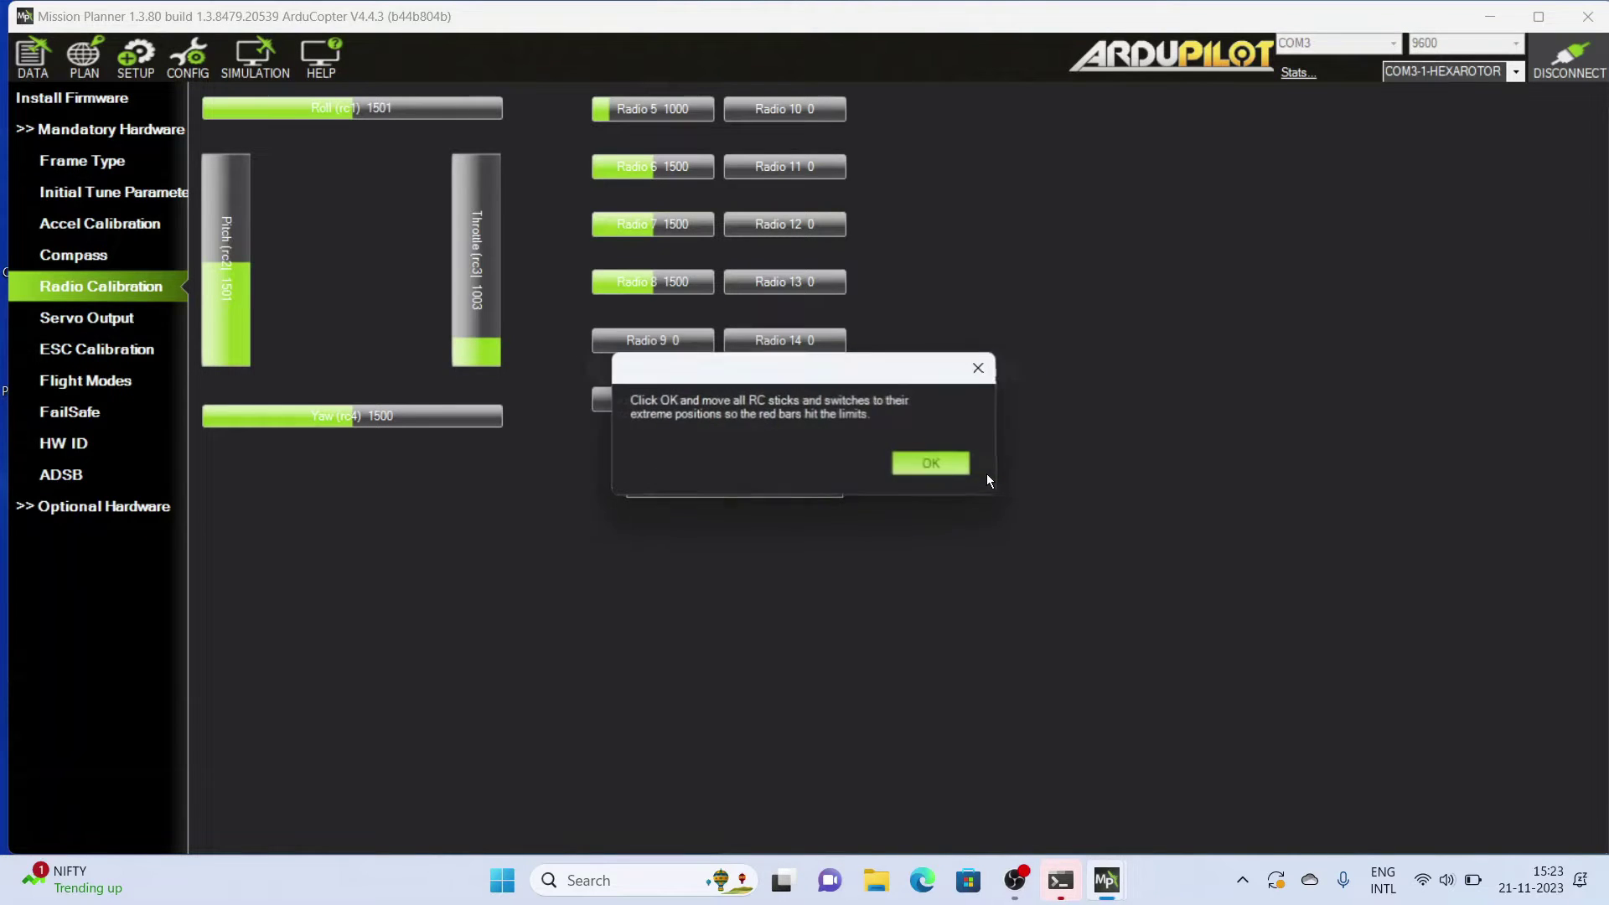
left_click(941, 466)
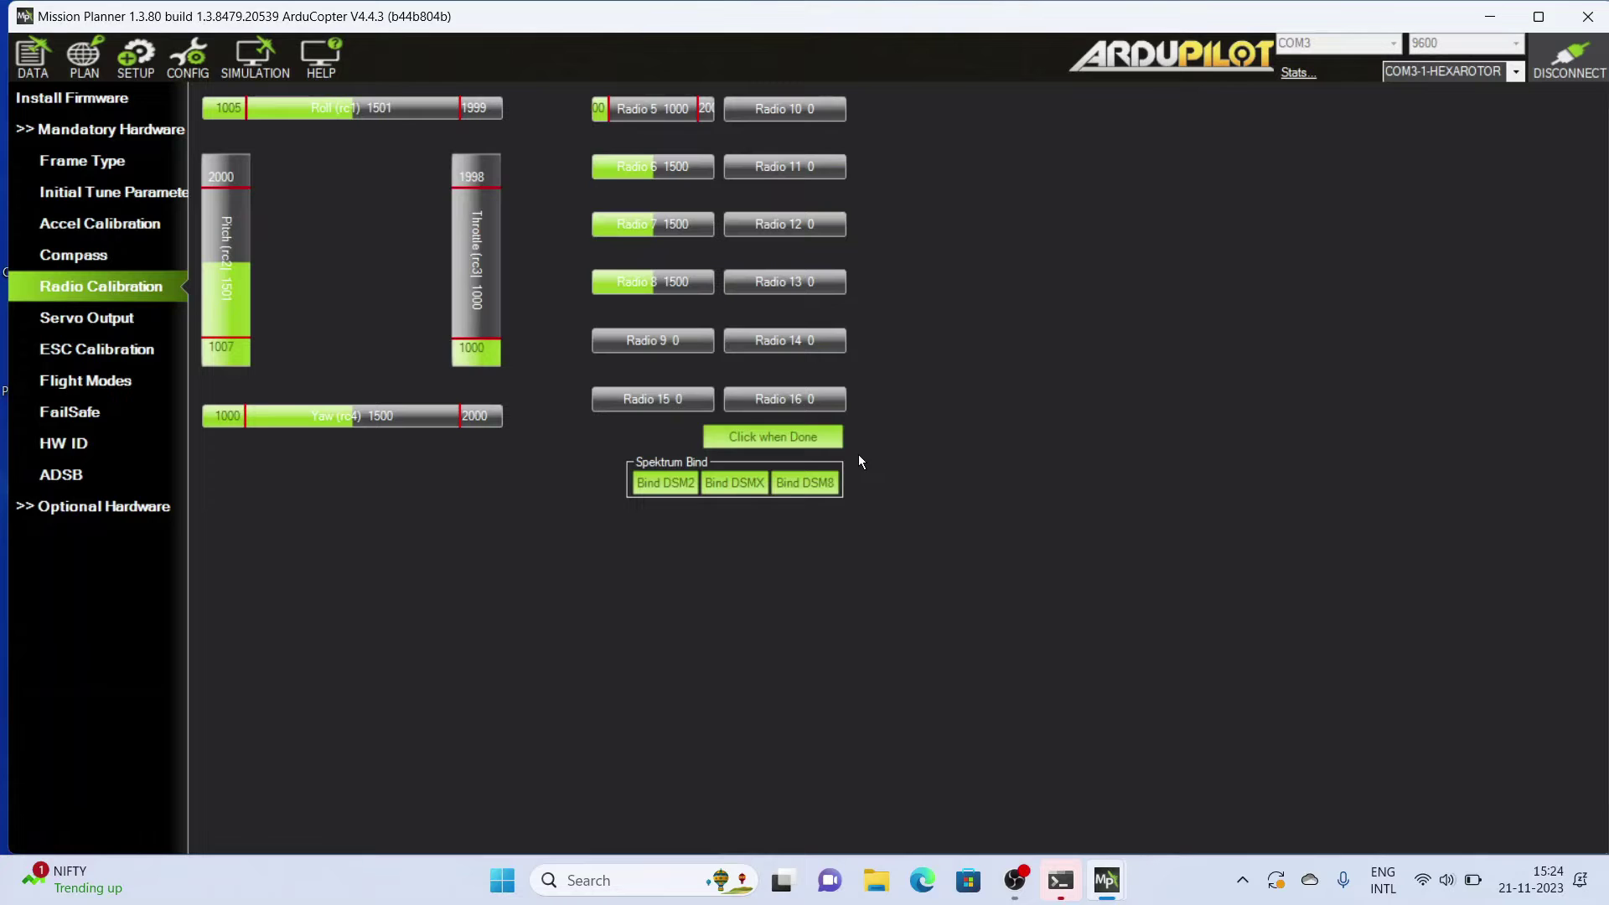
left_click(723, 442)
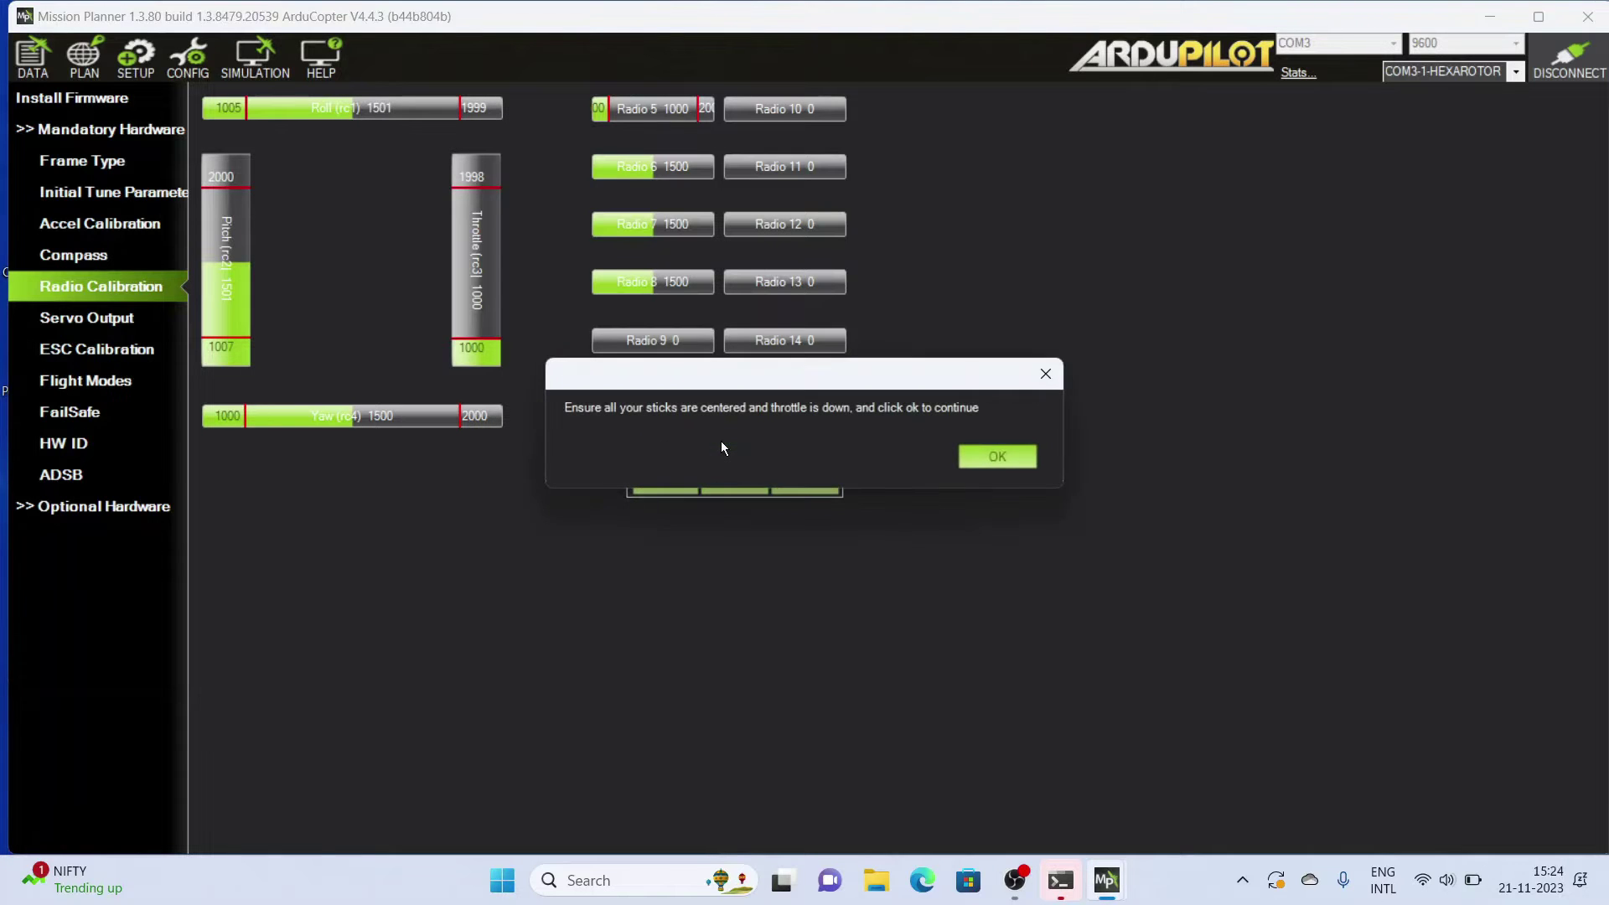
left_click(974, 459)
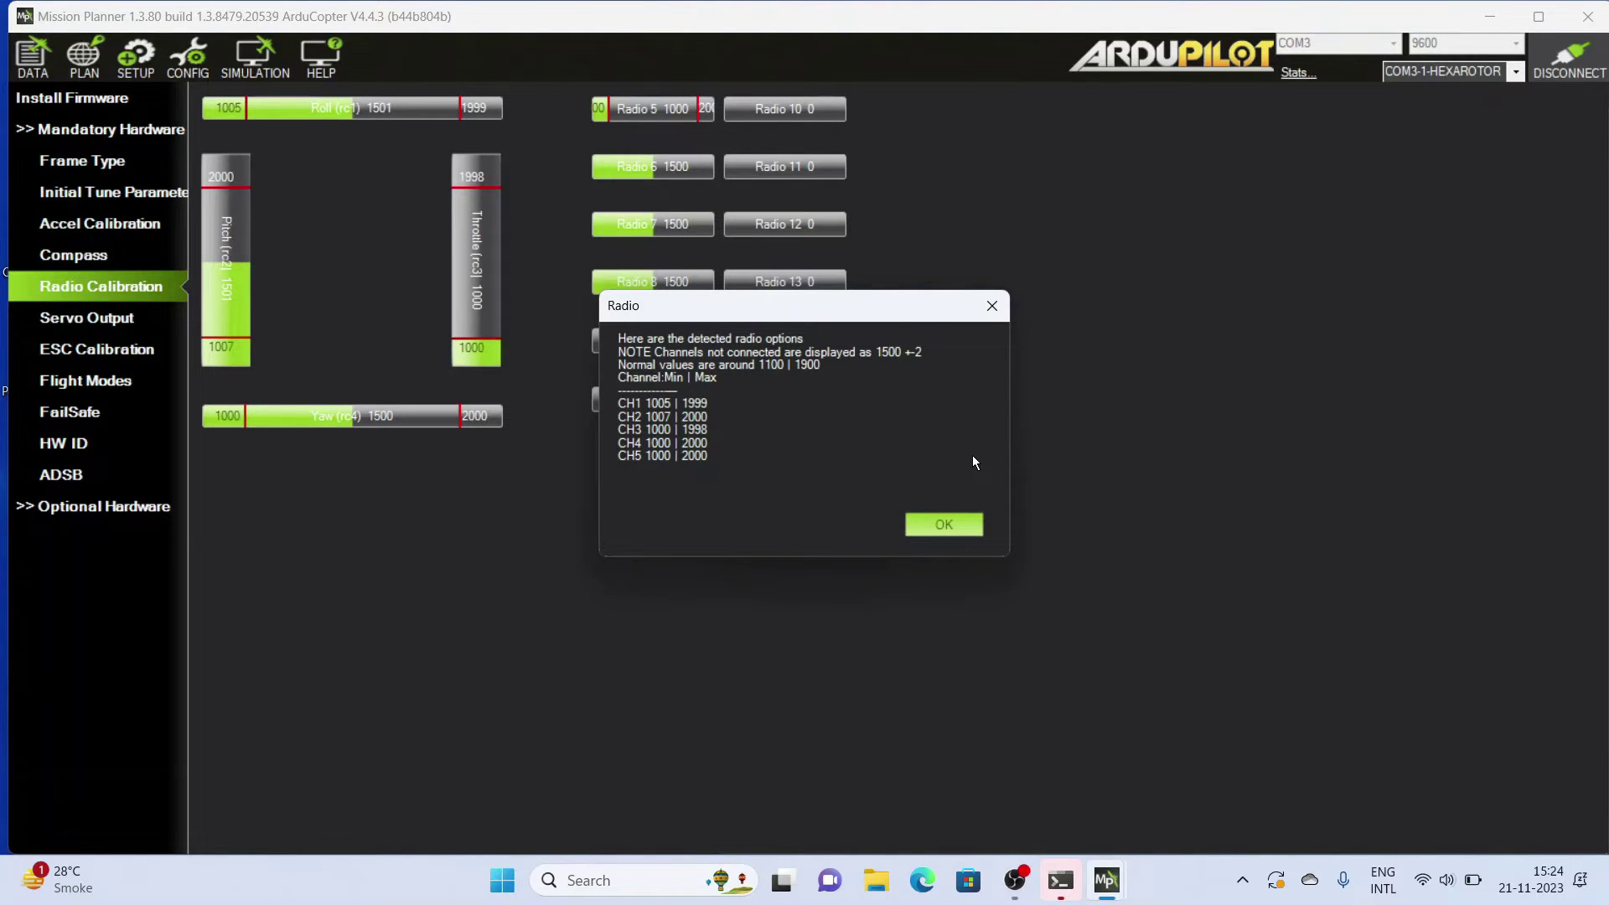
left_click(952, 528)
Step: Save the flight modes with Loiter as mode 4 and Smart_RTL as mode 6, and return to the flight data view
left_click(100, 382)
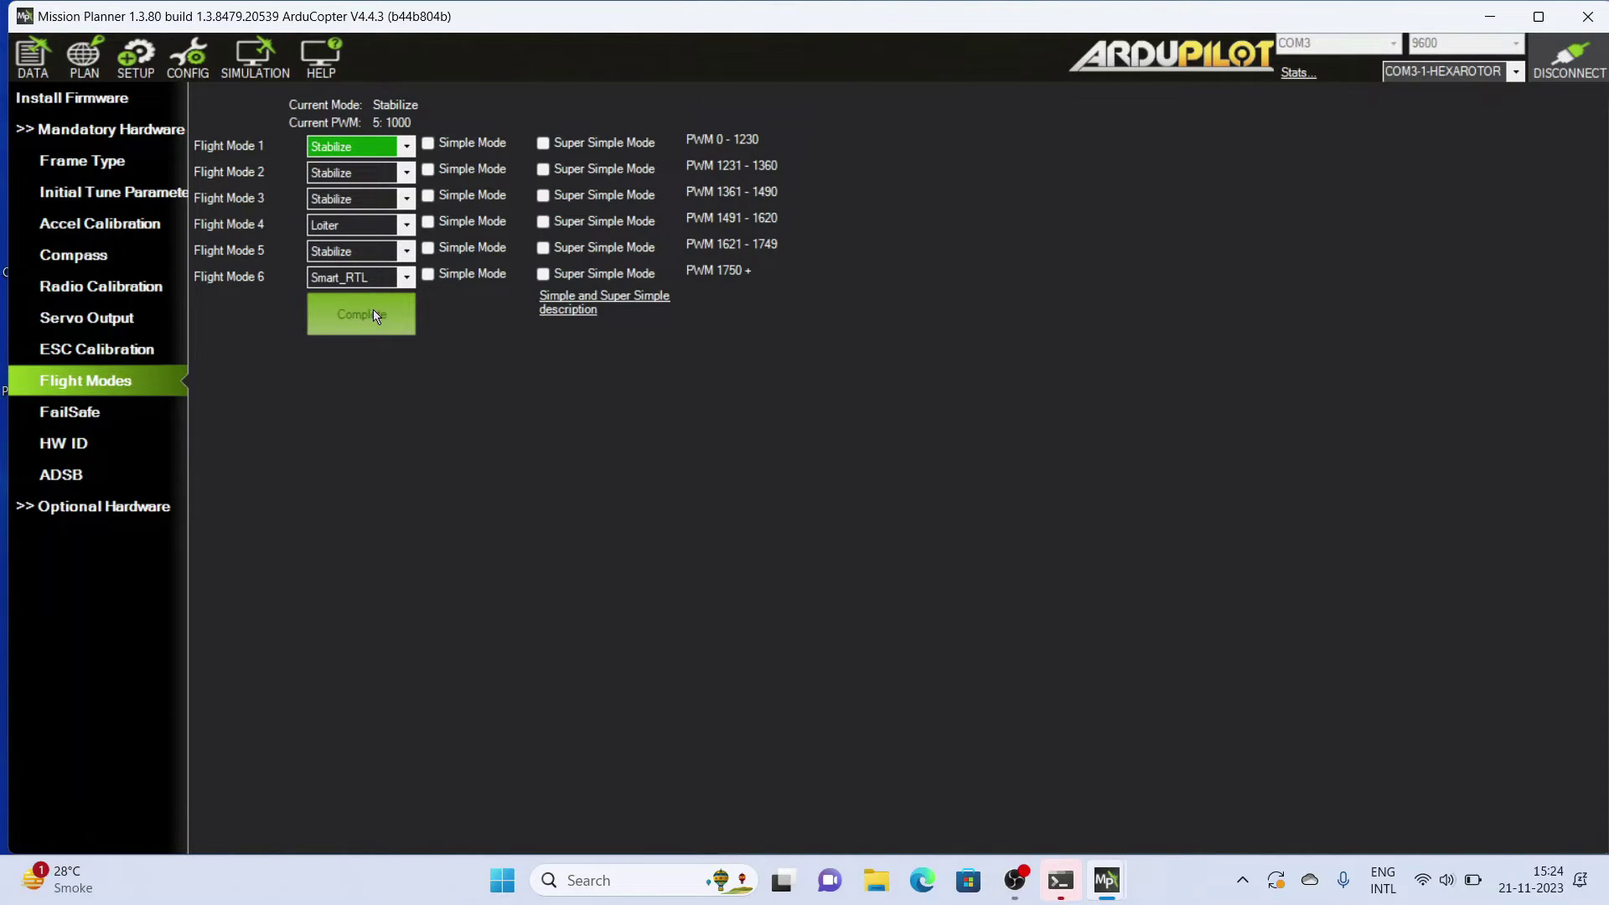
left_click(14, 74)
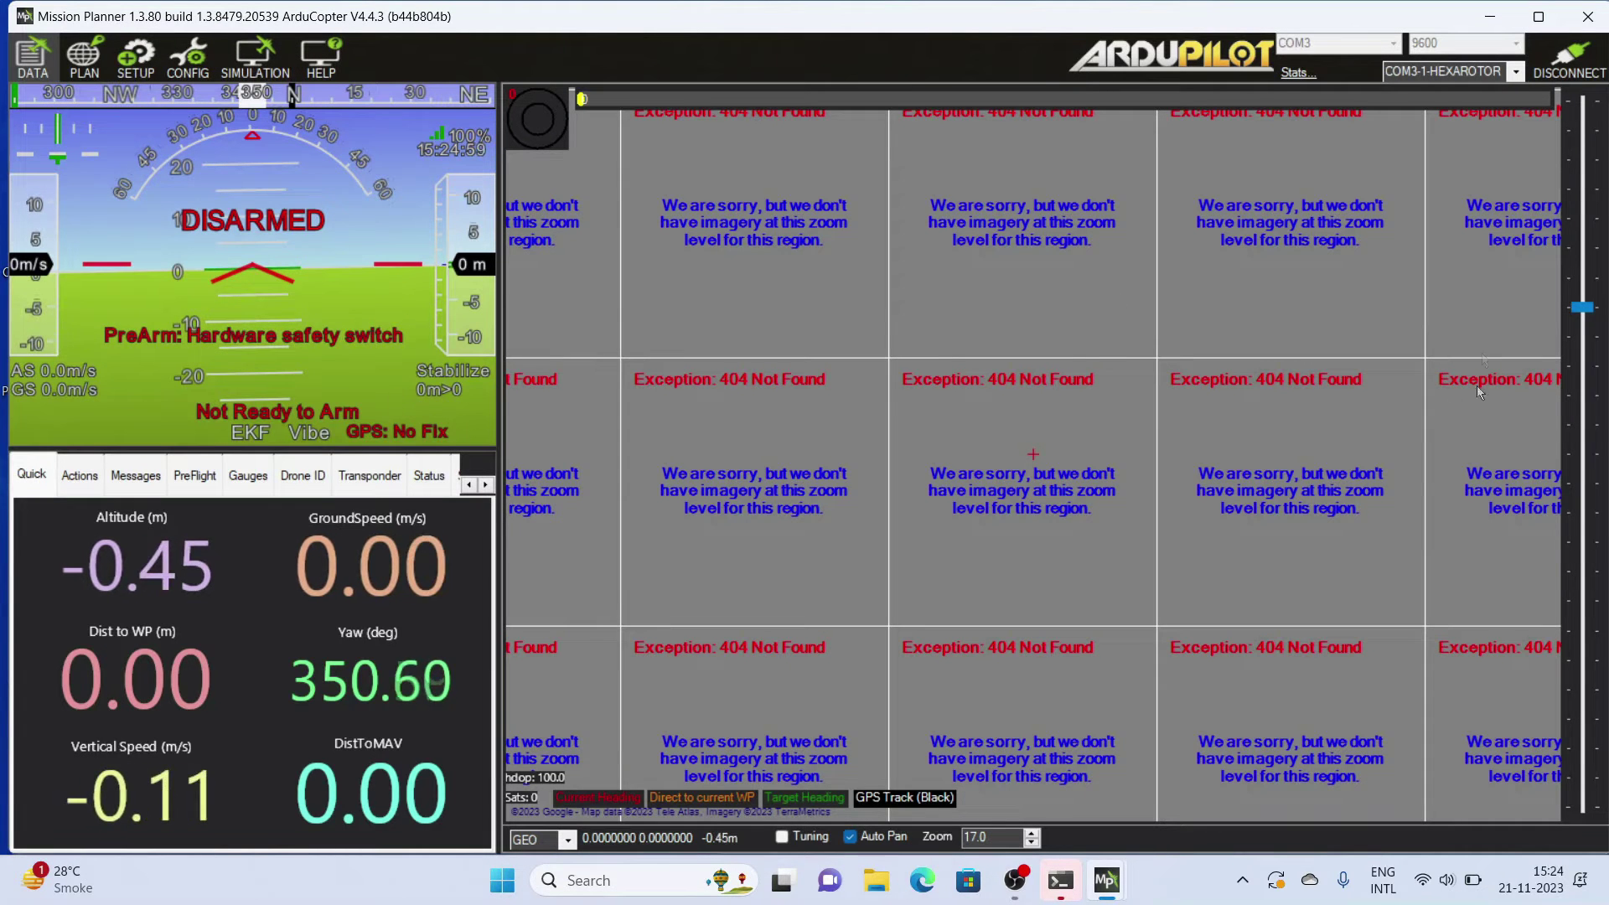
Step: Disconnect the COM3 link and connect to the vehicle through the USB to UART bridge at 57600 baud
left_click(1592, 74)
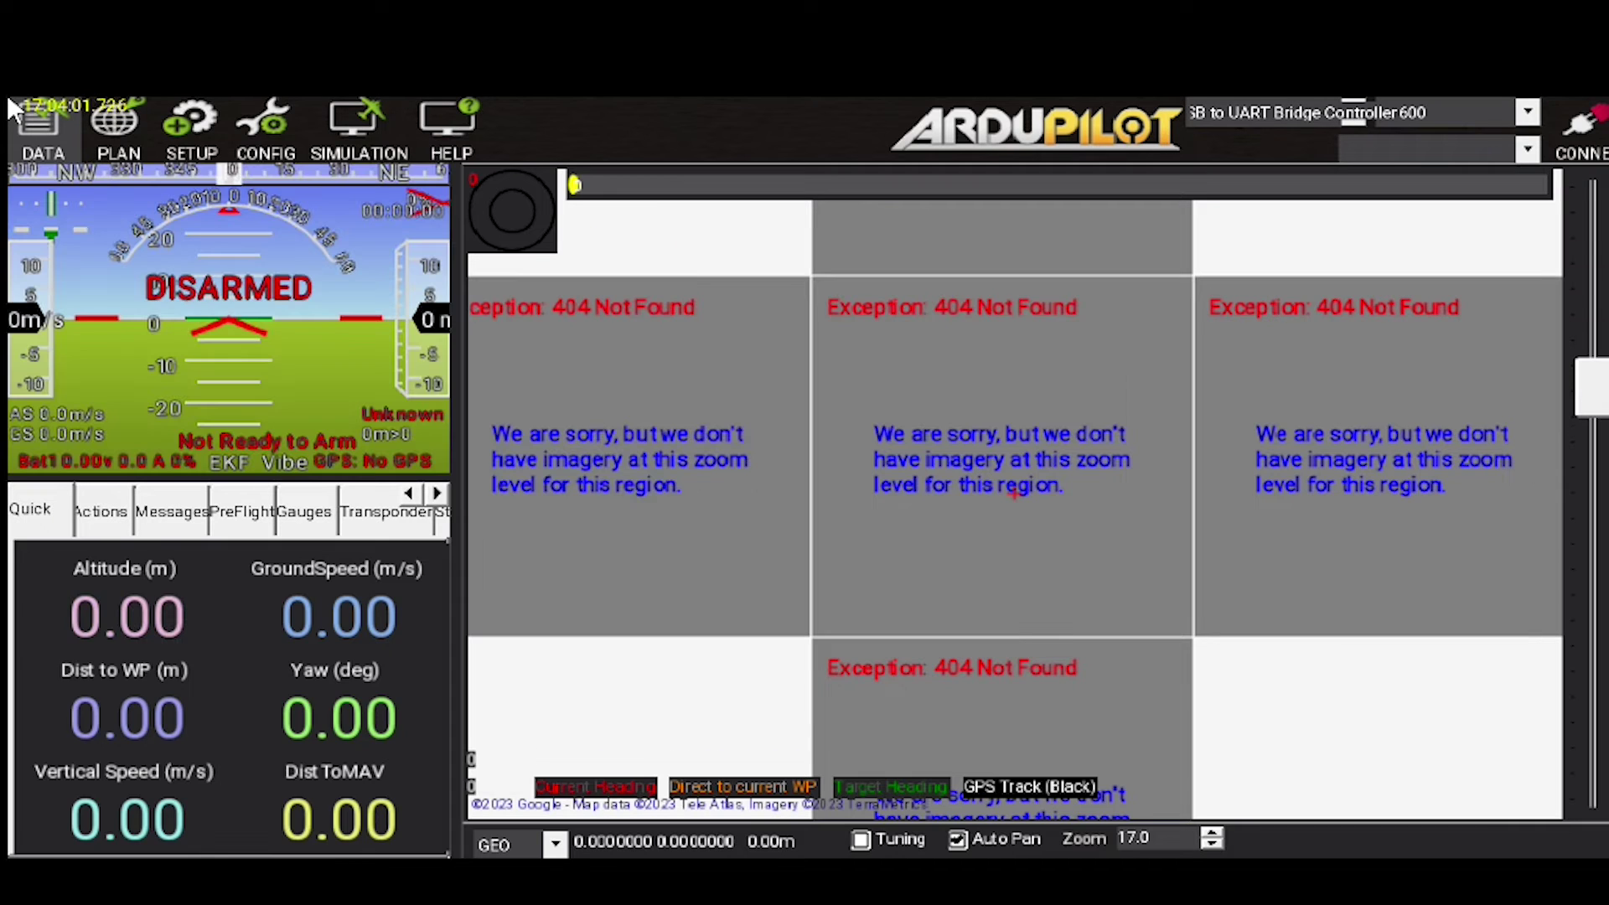
left_click(1592, 155)
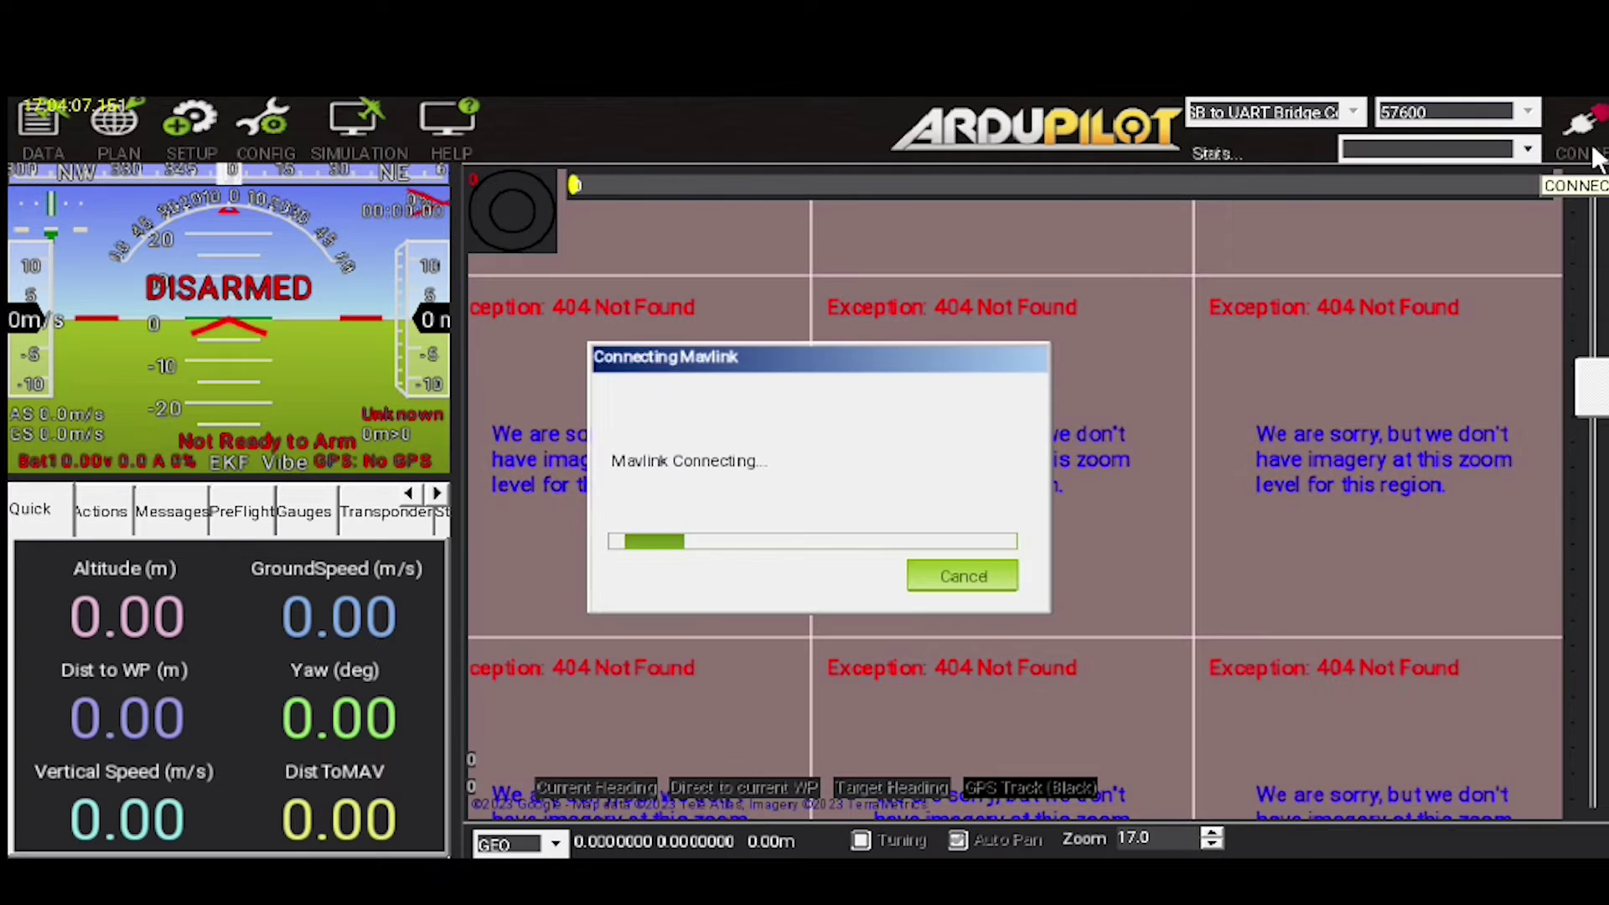